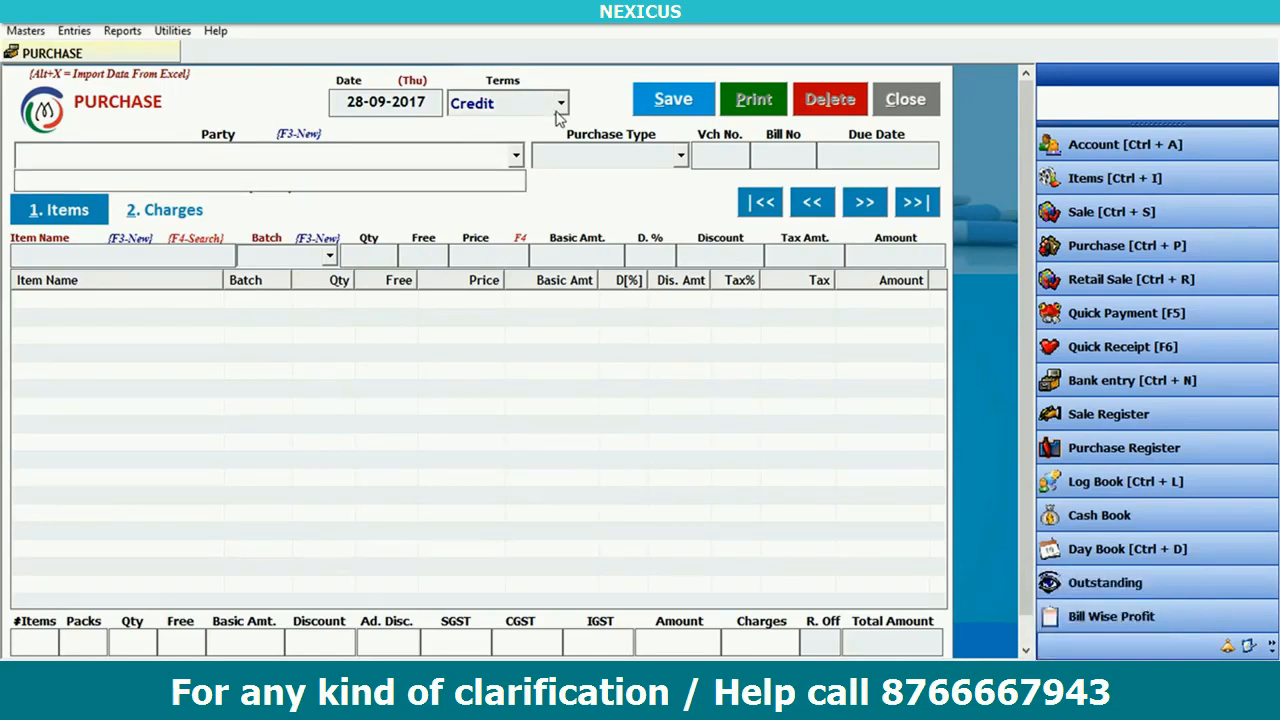
- Create a new party account named 'Rainbow Health care agency' so Print Name fills in automatically
key(F3)
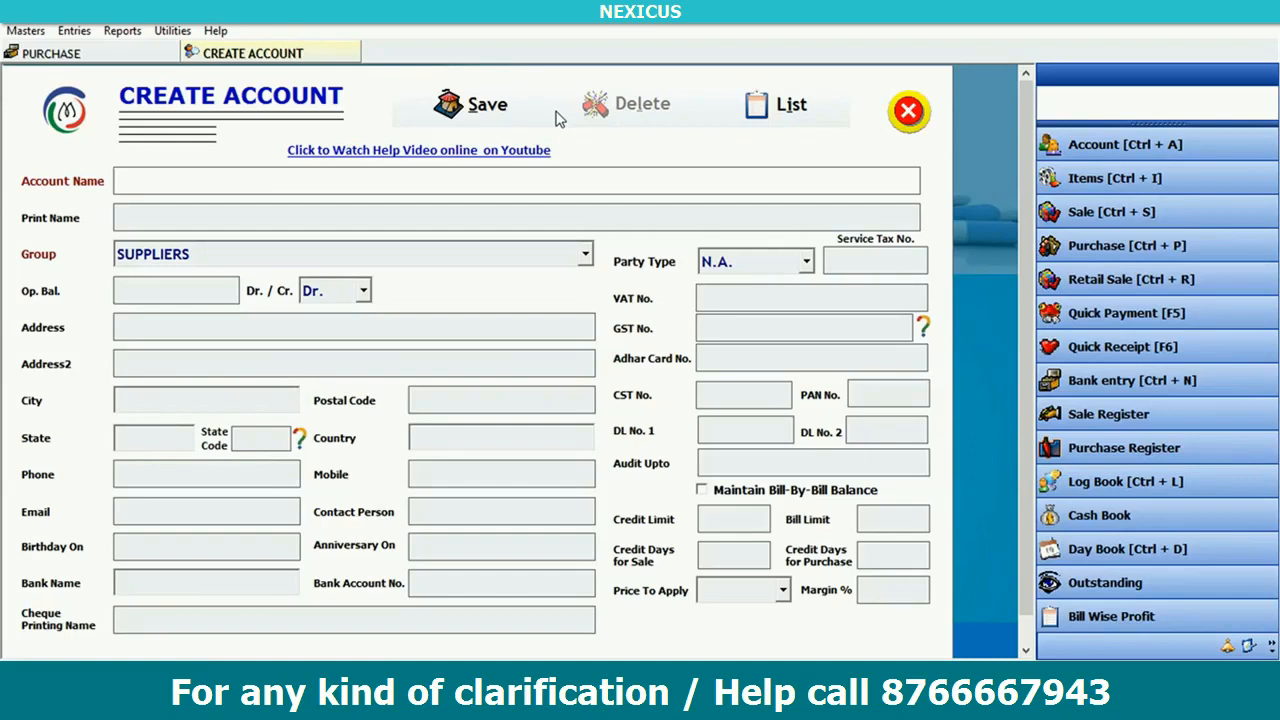
text(Rainbow Health care agency)
key(Return)
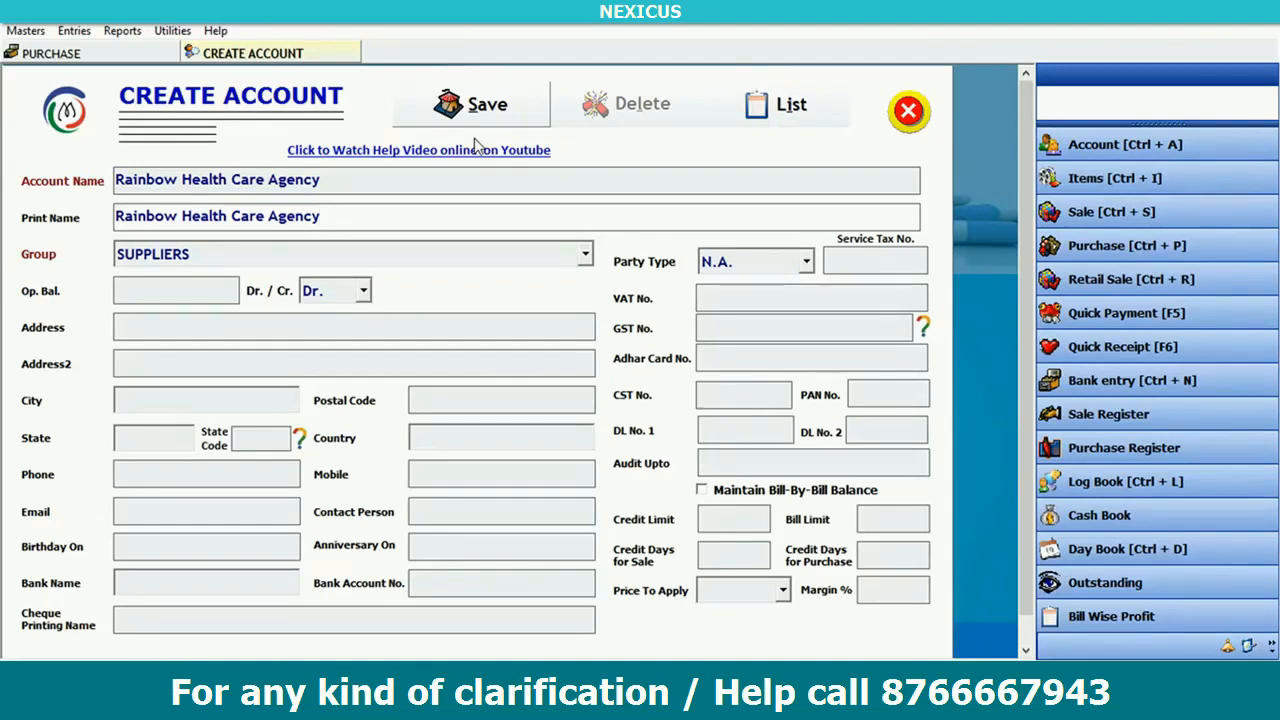
- Set the balance type to Cr. and enter the supplier's two address lines, city and state Punjab
key(Return)
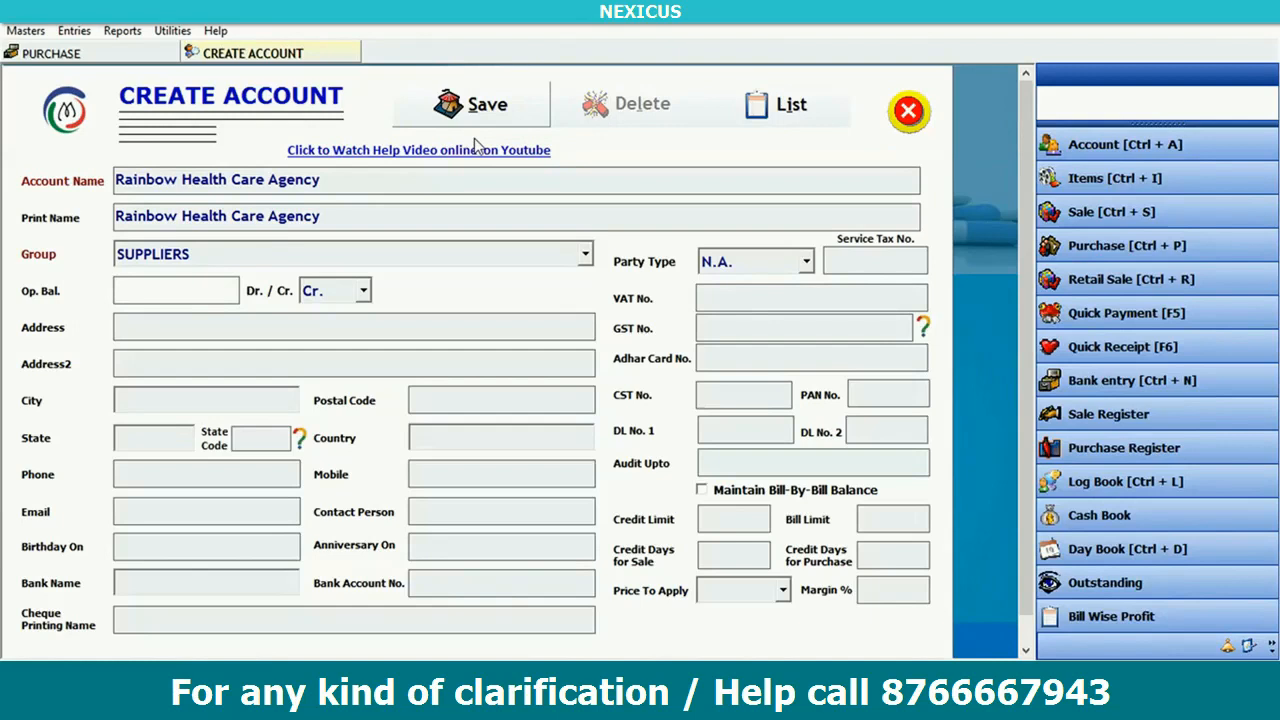
key(Return)
key(Return)
text(A)
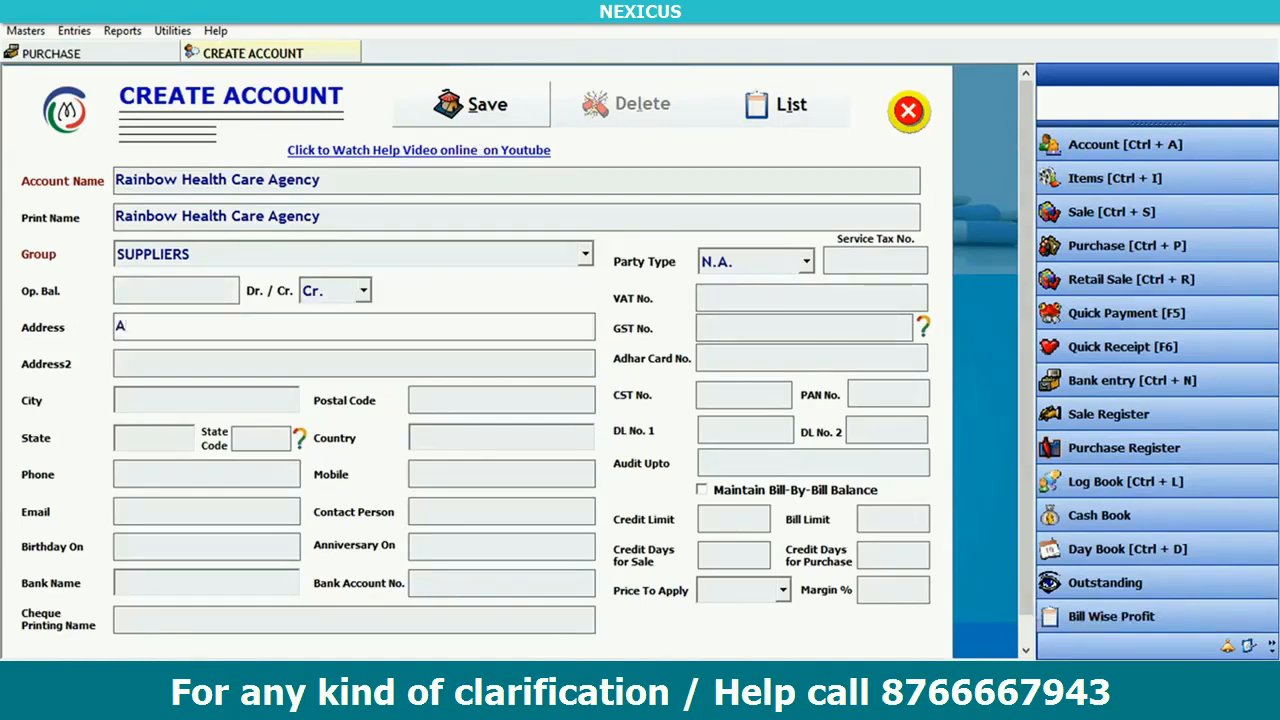
text(bcxxxxxxxxxxxxxxx)
key(Return)
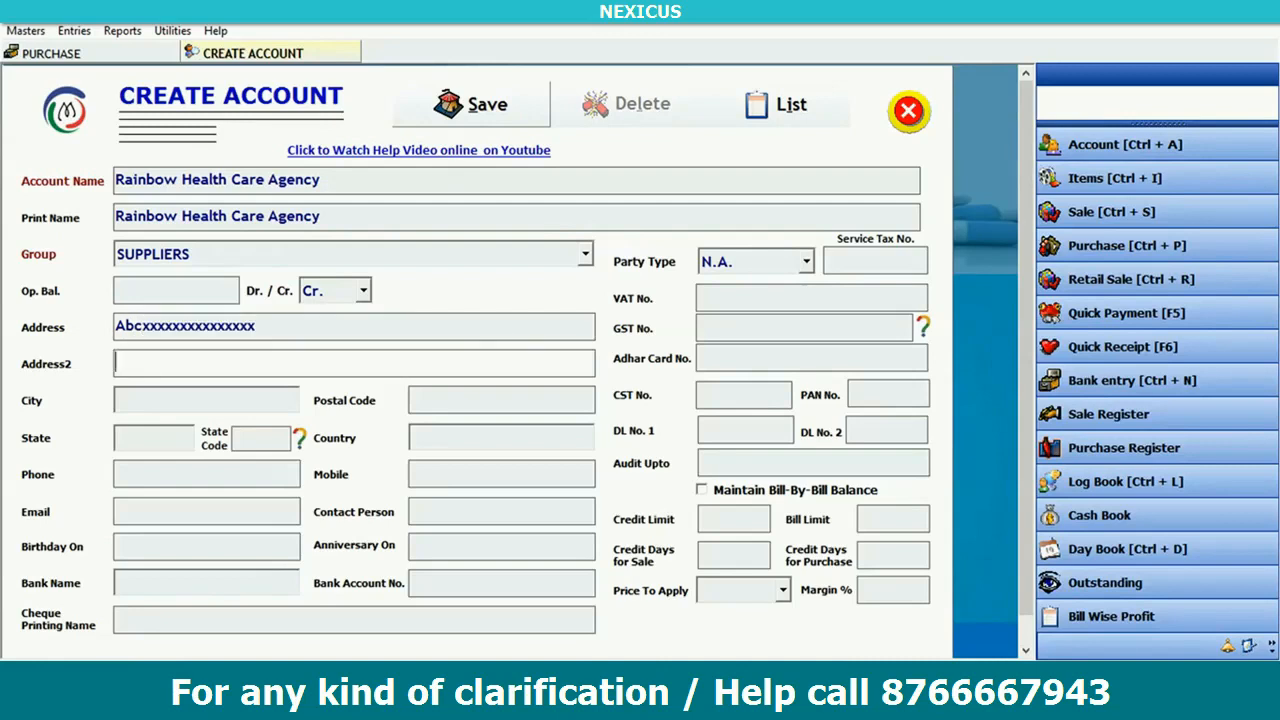
text(XYZxxxxxxxxxxxxxx)
key(Return)
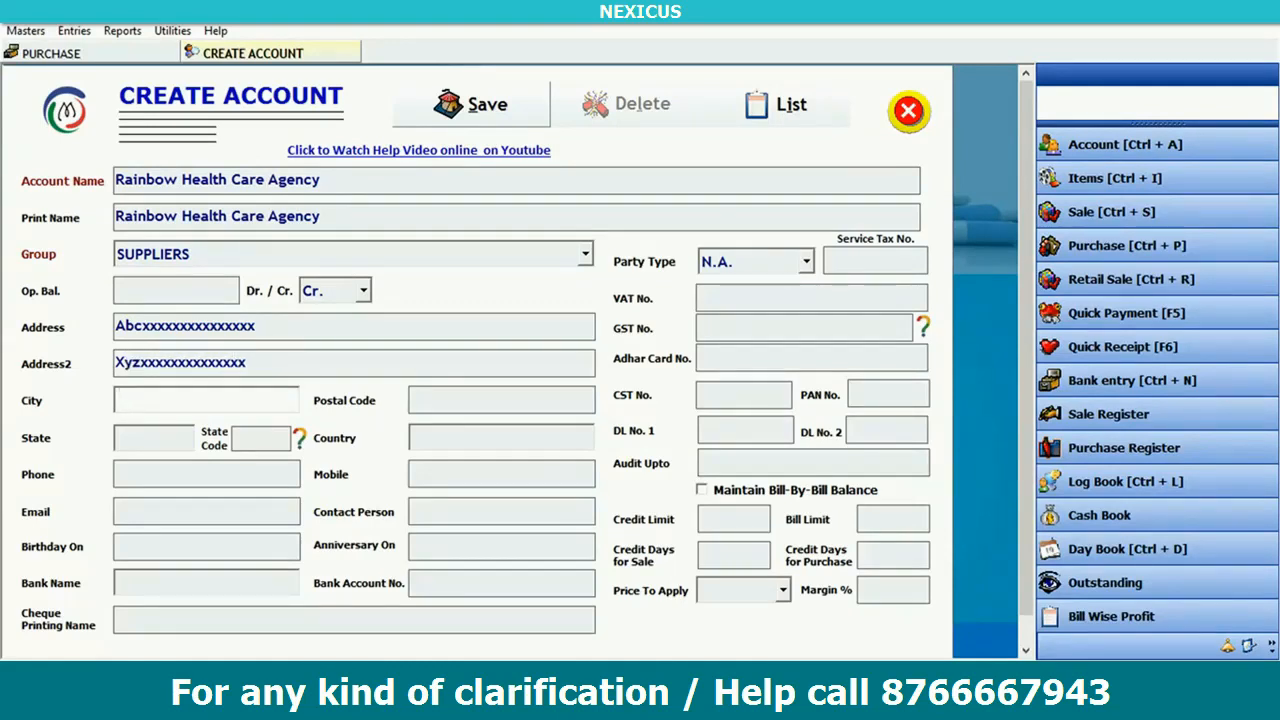
text(BA)
key(BackSpace)
text(ar)
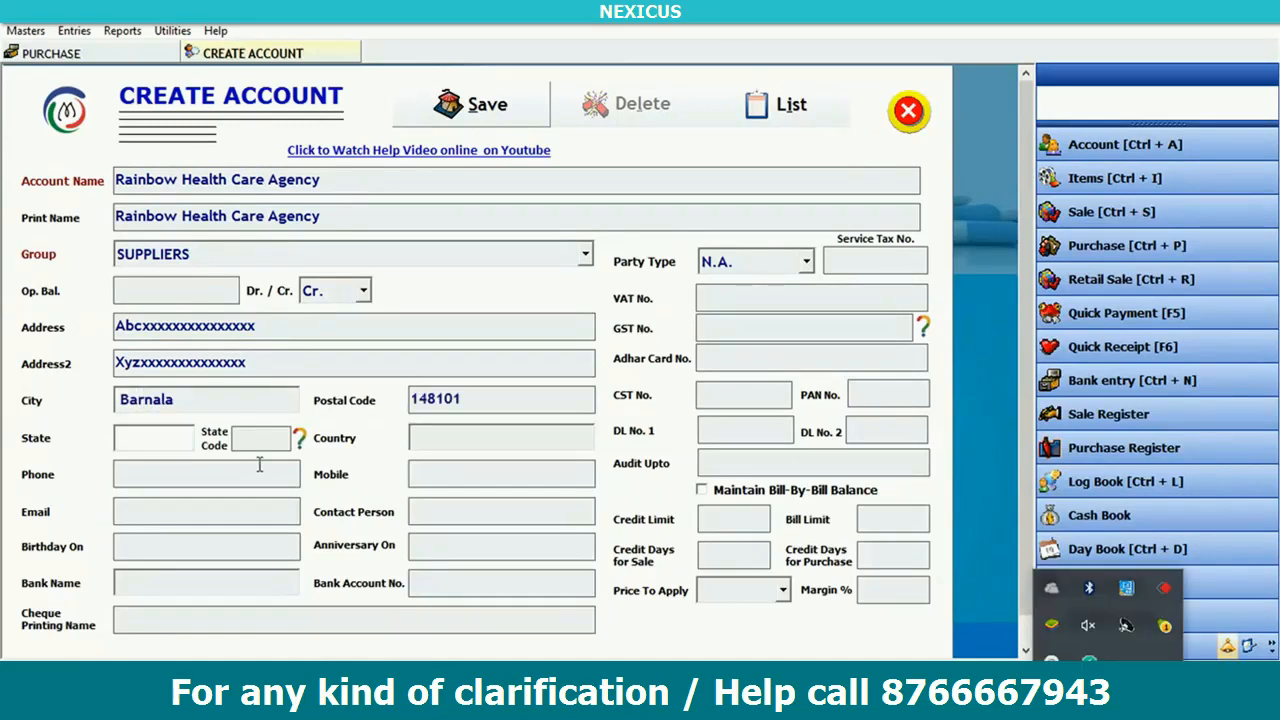
text(Punjab)
key(Return)
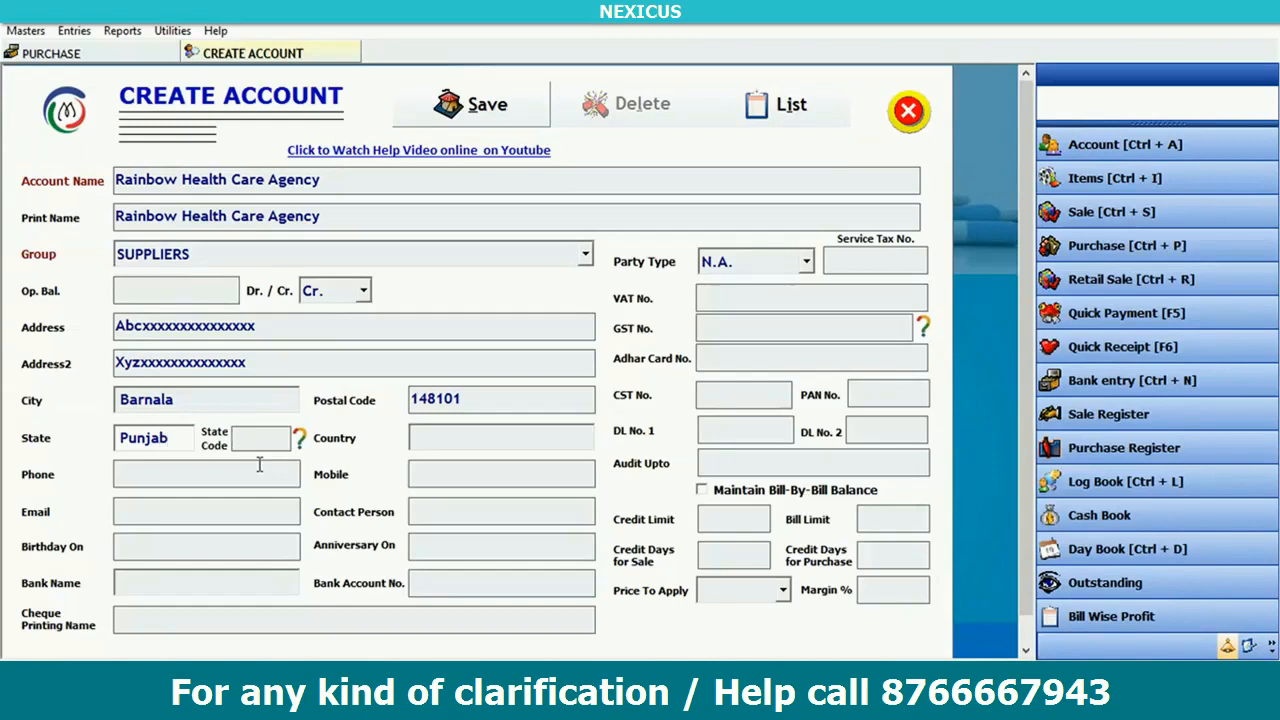
- Enter state code 18, country India, the phone and mobile numbers, and keep price to apply as N.A
text(18)
key(Return)
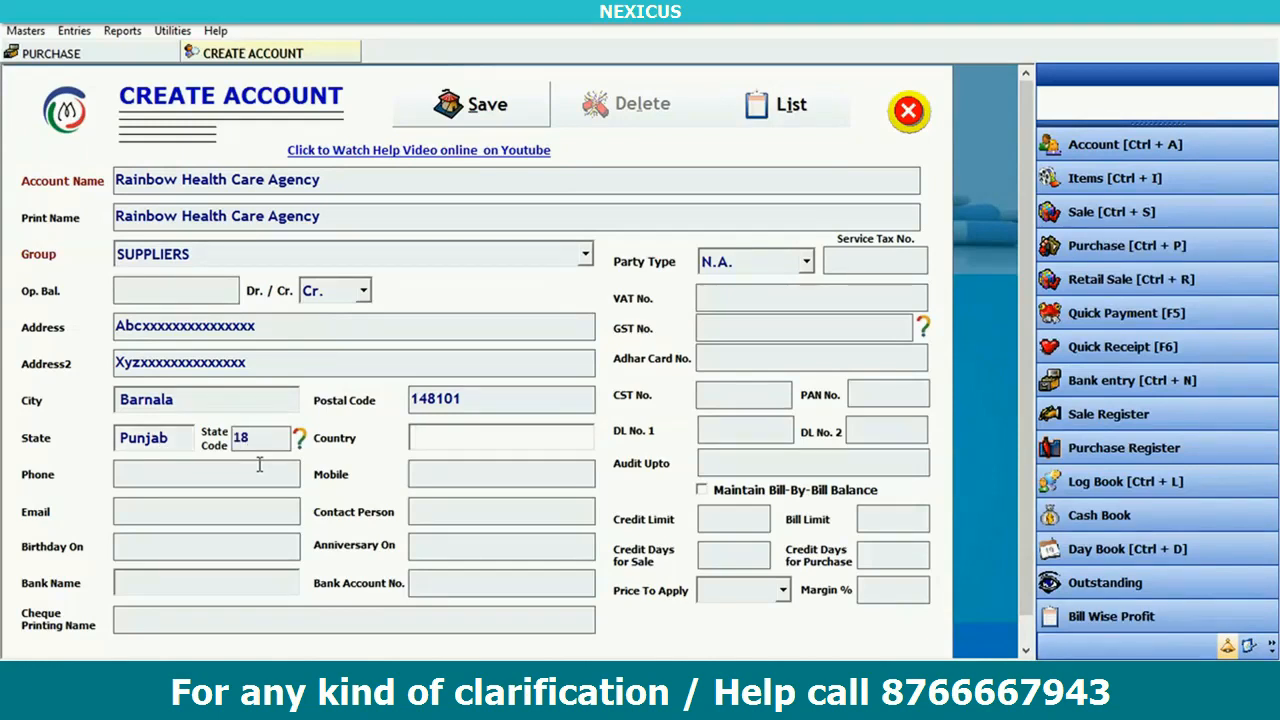
text(India)
key(Return)
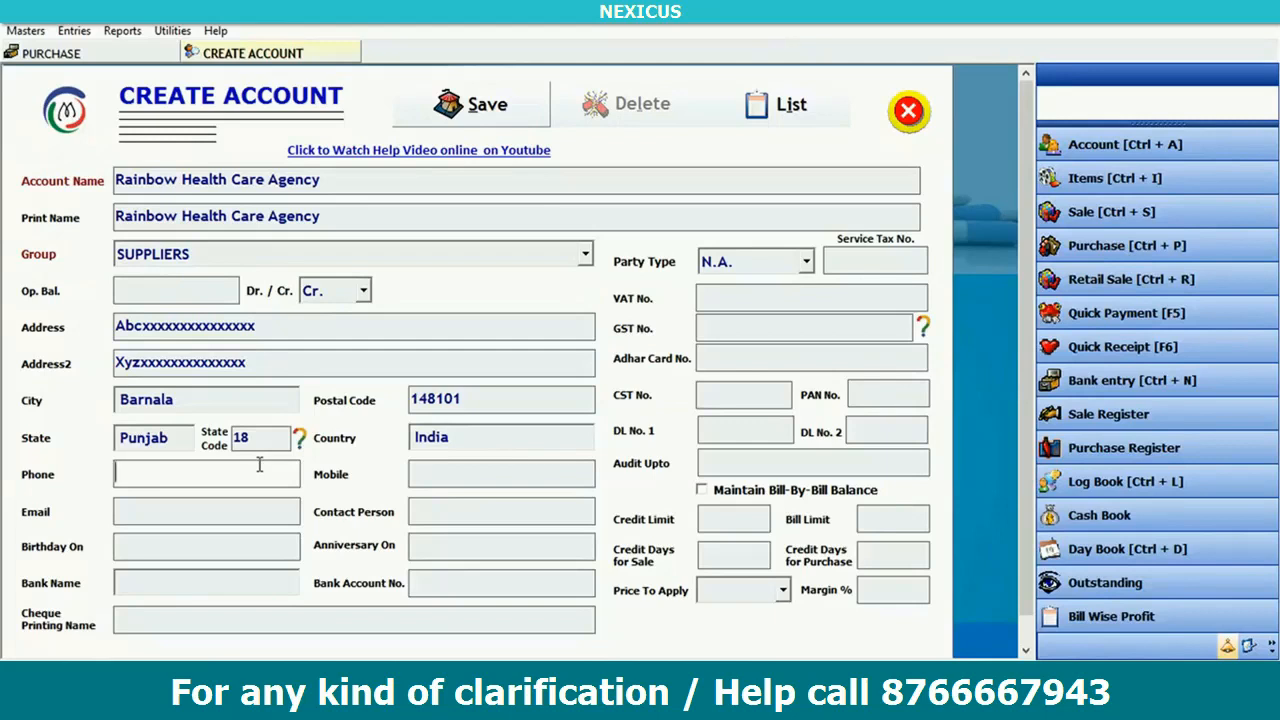
key(Return)
key(Return)
key(Return)
key(Return)
key(Return)
key(Return)
key(Return)
key(Return)
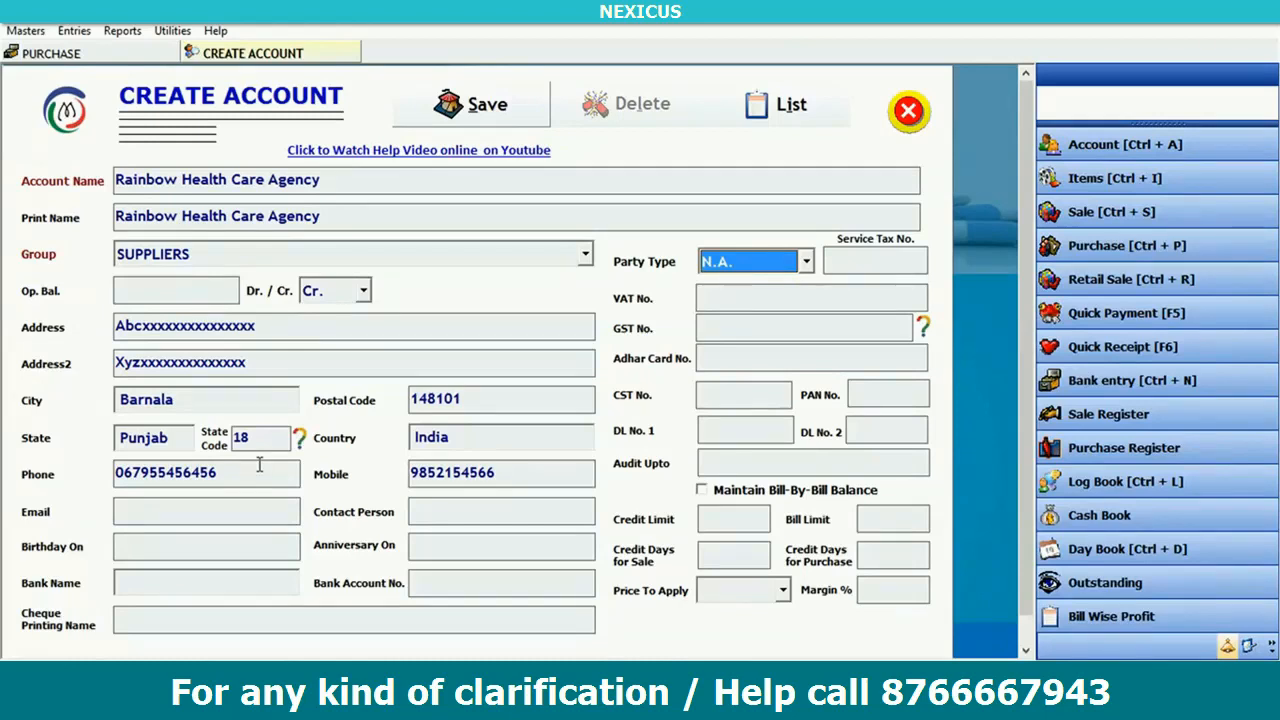
key(Return)
key(Return)
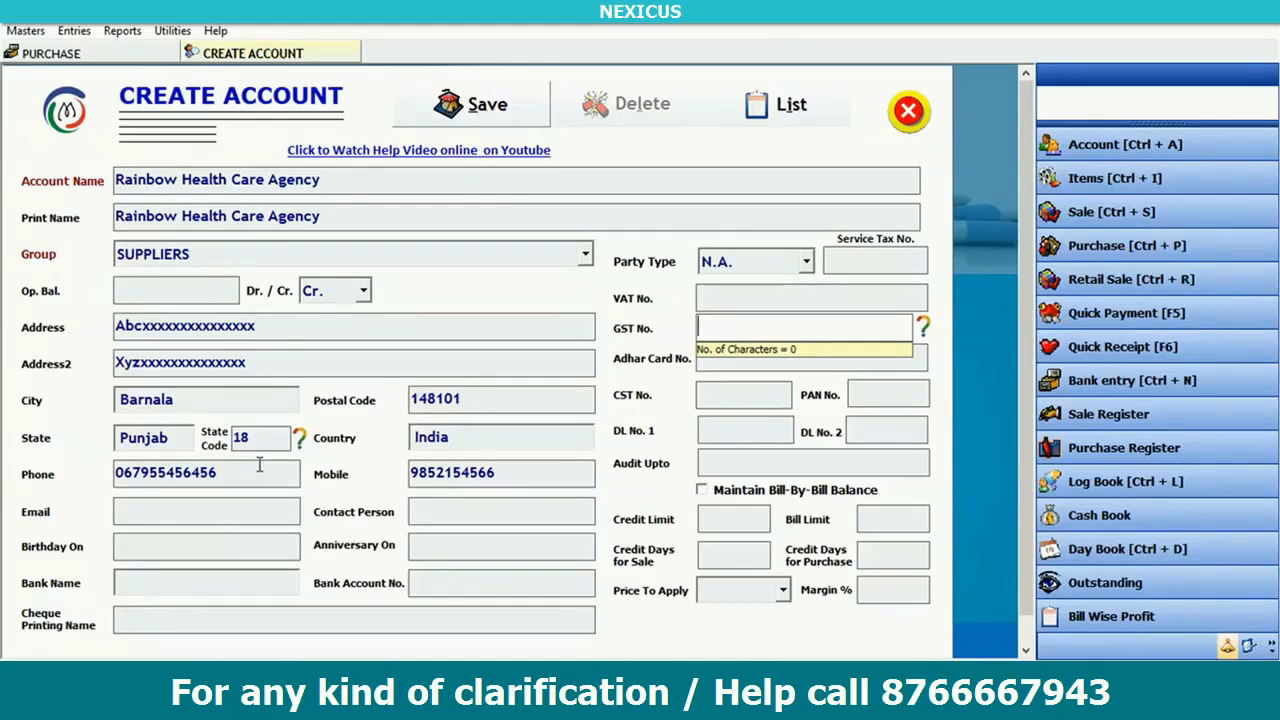
key(Return)
key(Return)
key(Return)
key(Return)
key(Return)
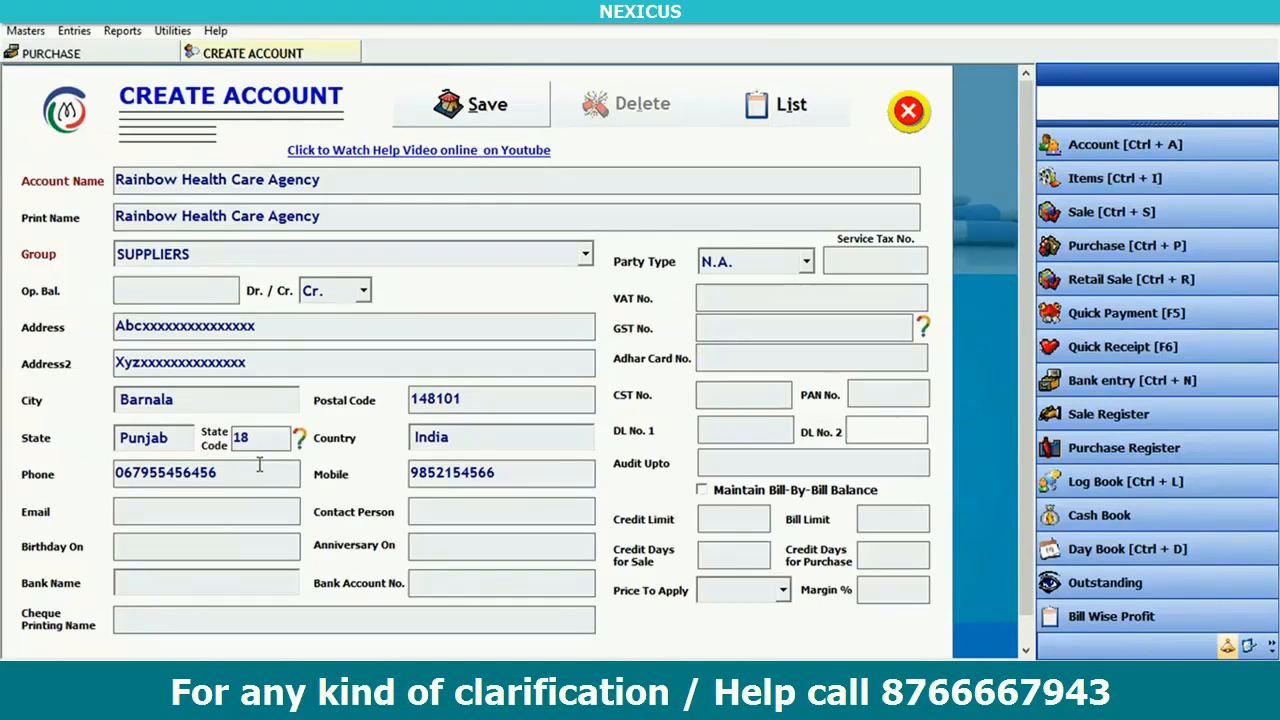
key(Return)
key(Return)
key(Return)
key(Return)
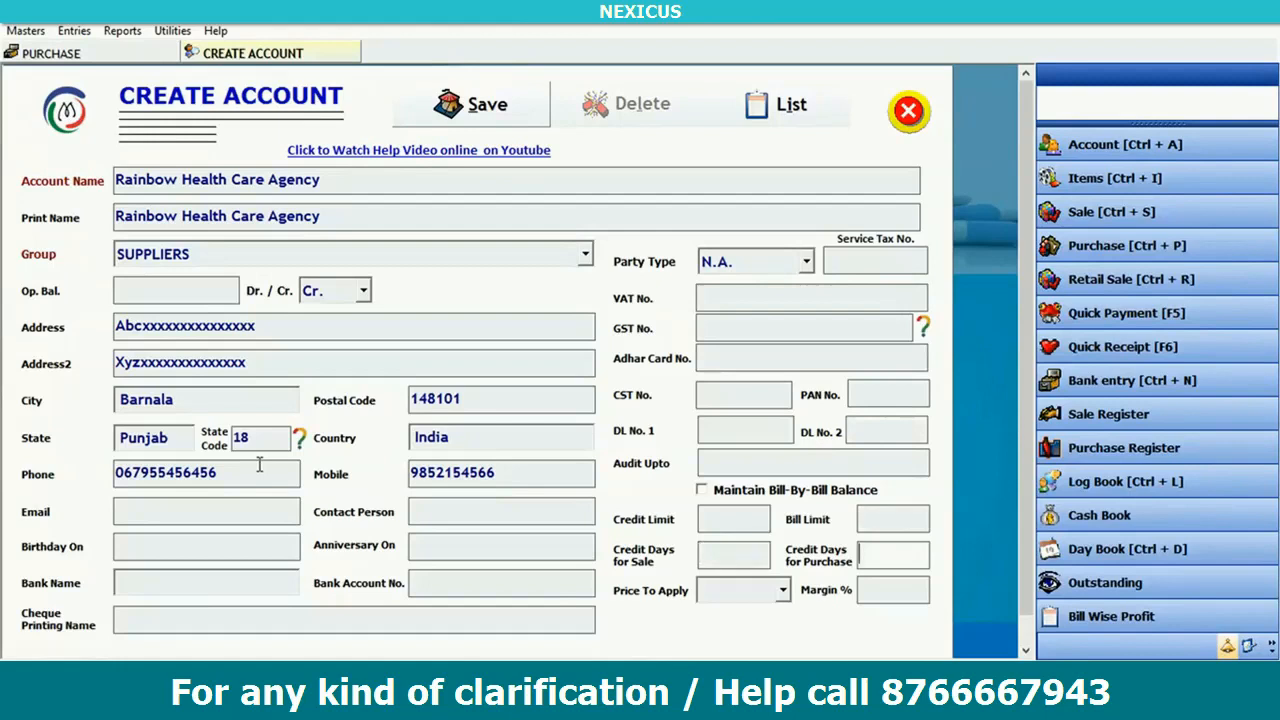
key(Return)
key(Return)
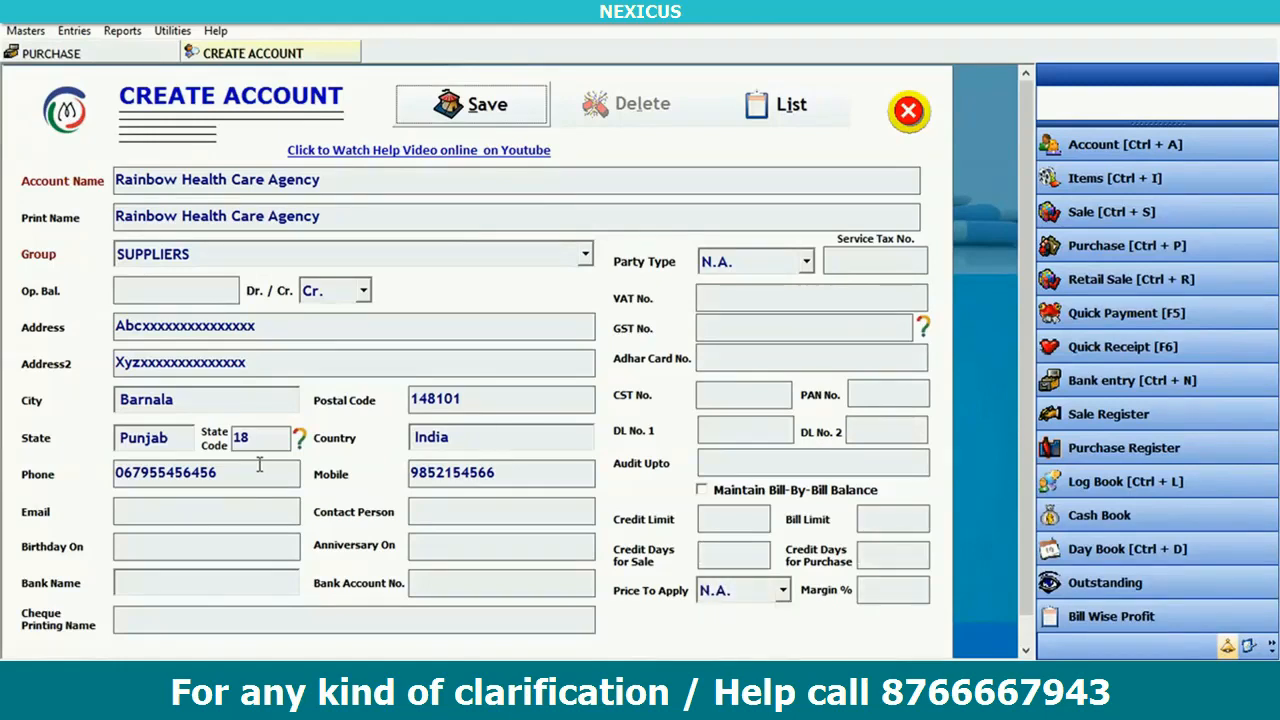
- Save the supplier account, accept it as the party, and set purchase type to Local B2B Purchase
key(Return)
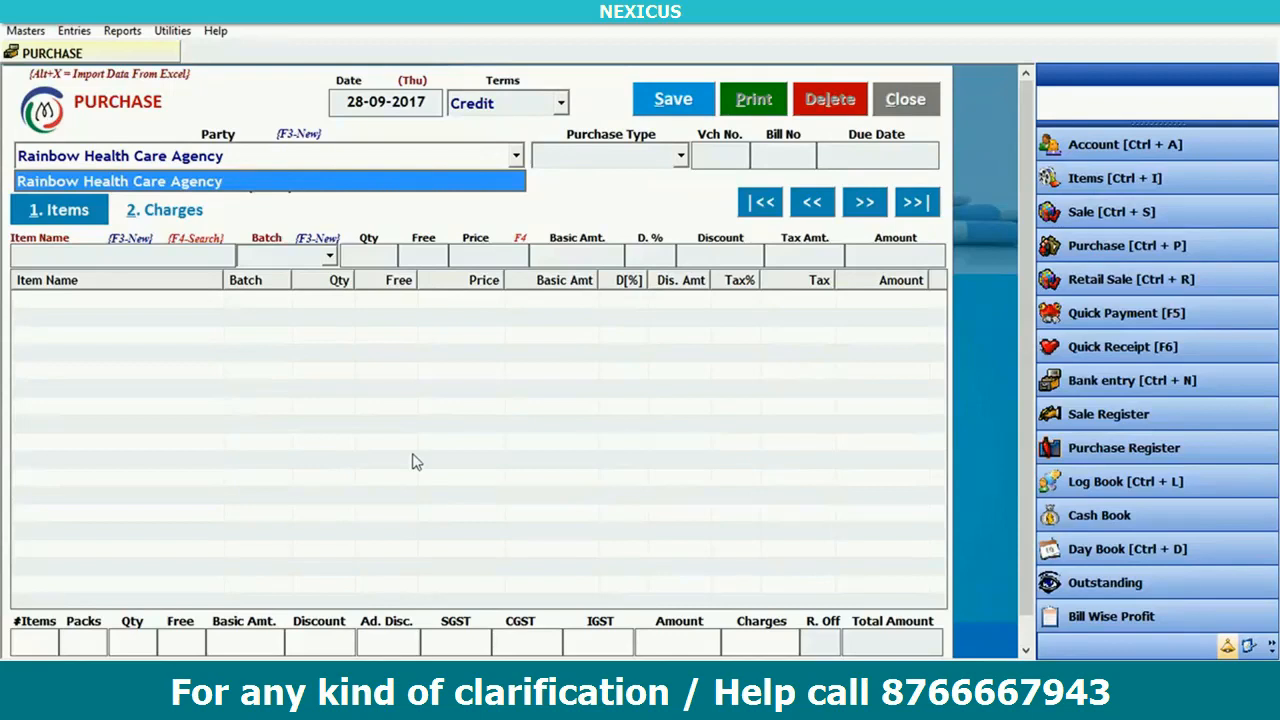
key(Return)
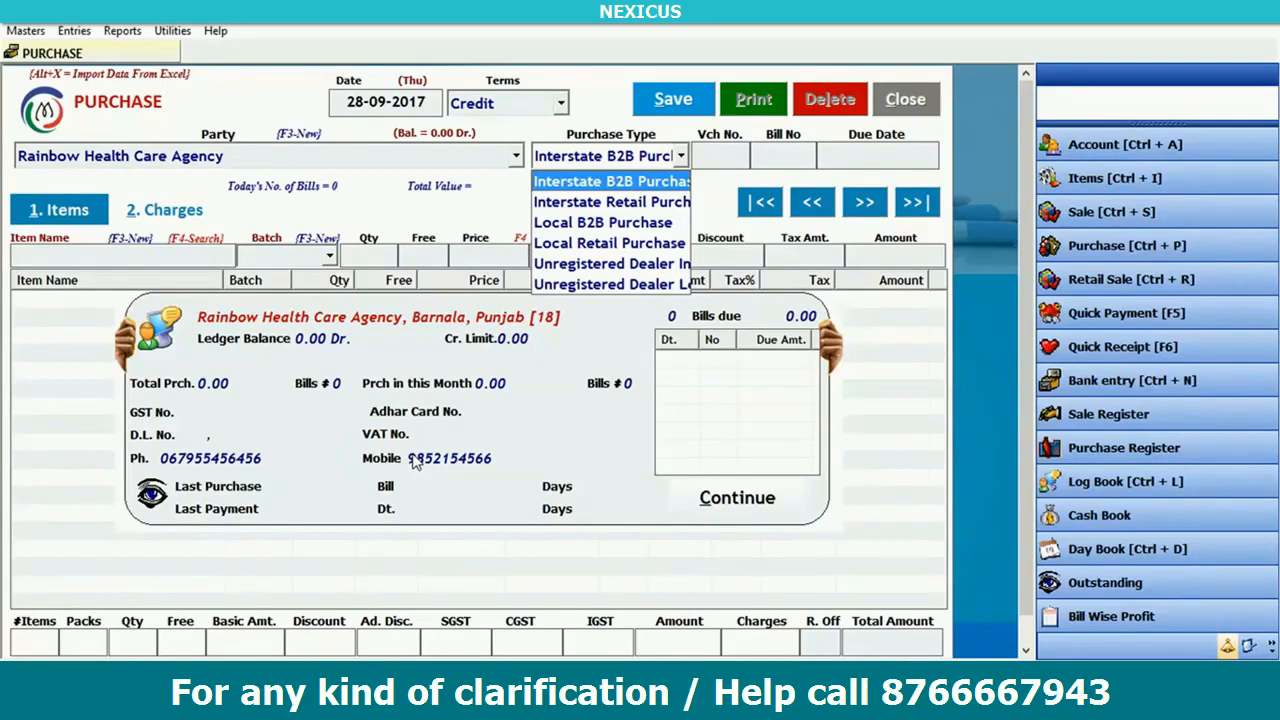
key(Down)
key(Down)
key(Return)
key(Return)
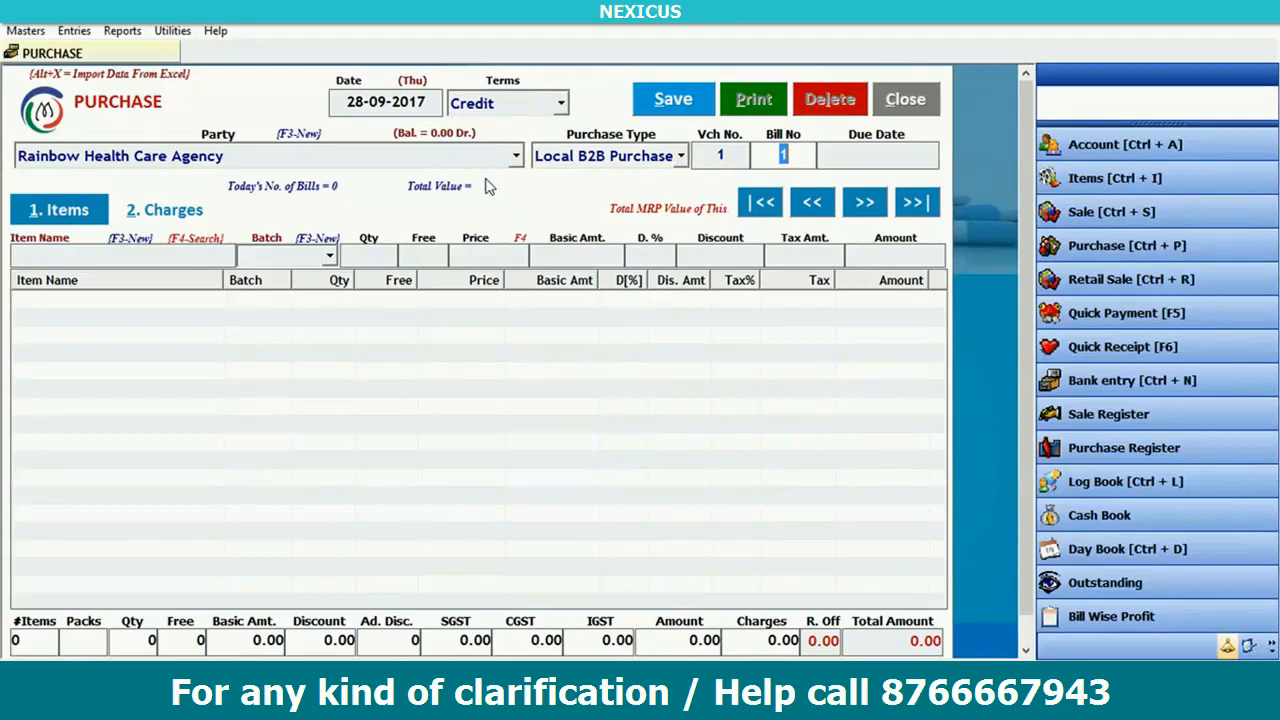
- Pick Instamet 500sr from the item list with batch tn-6579, then call up advanced search with F4
key(Return)
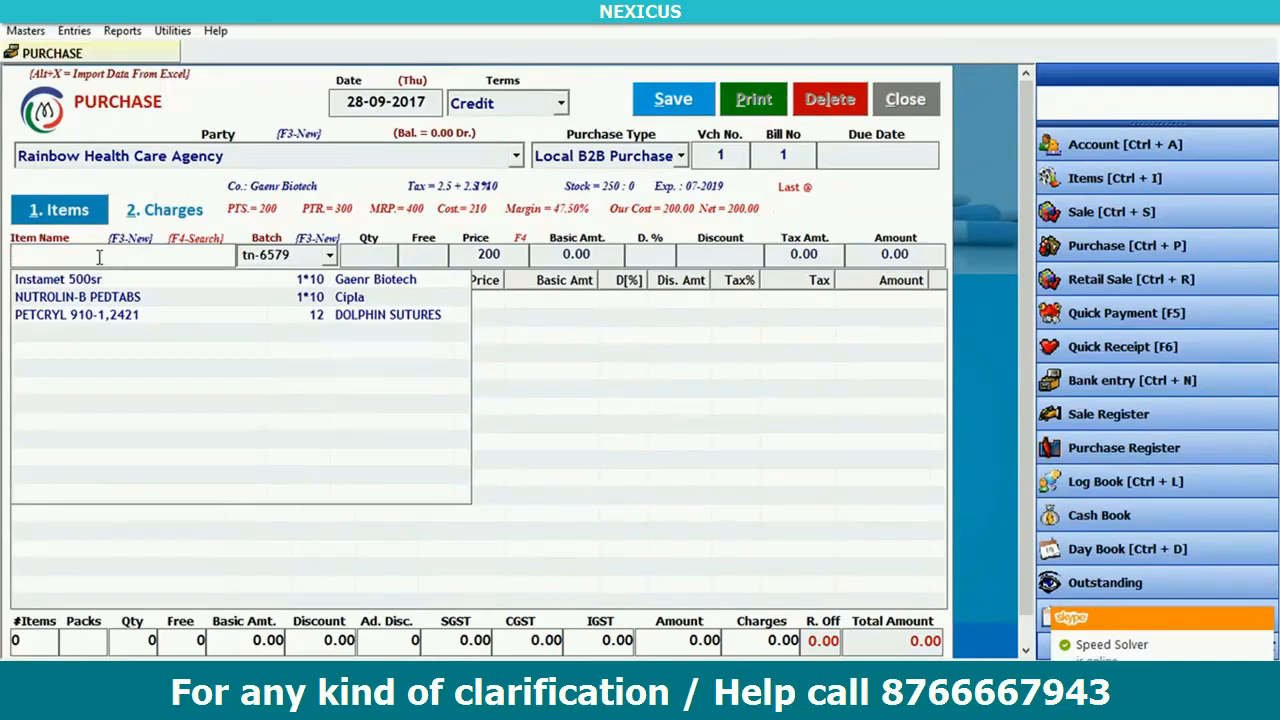
key(Down)
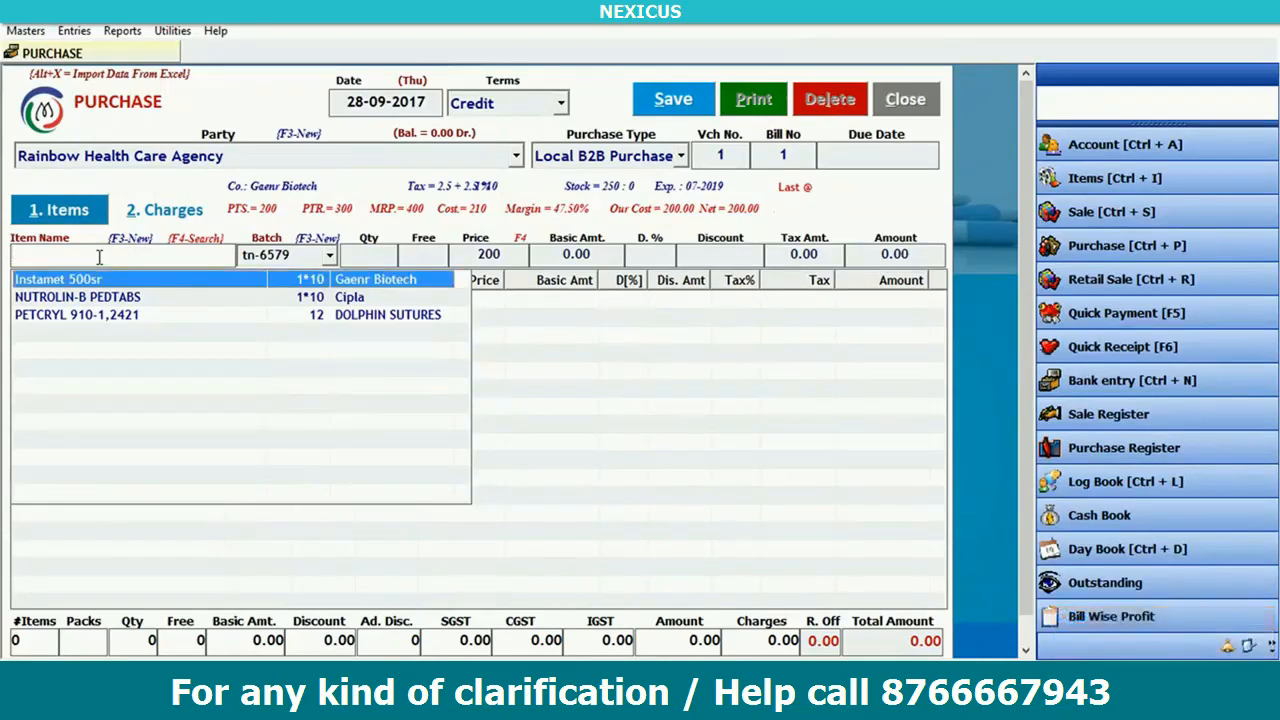
key(Return)
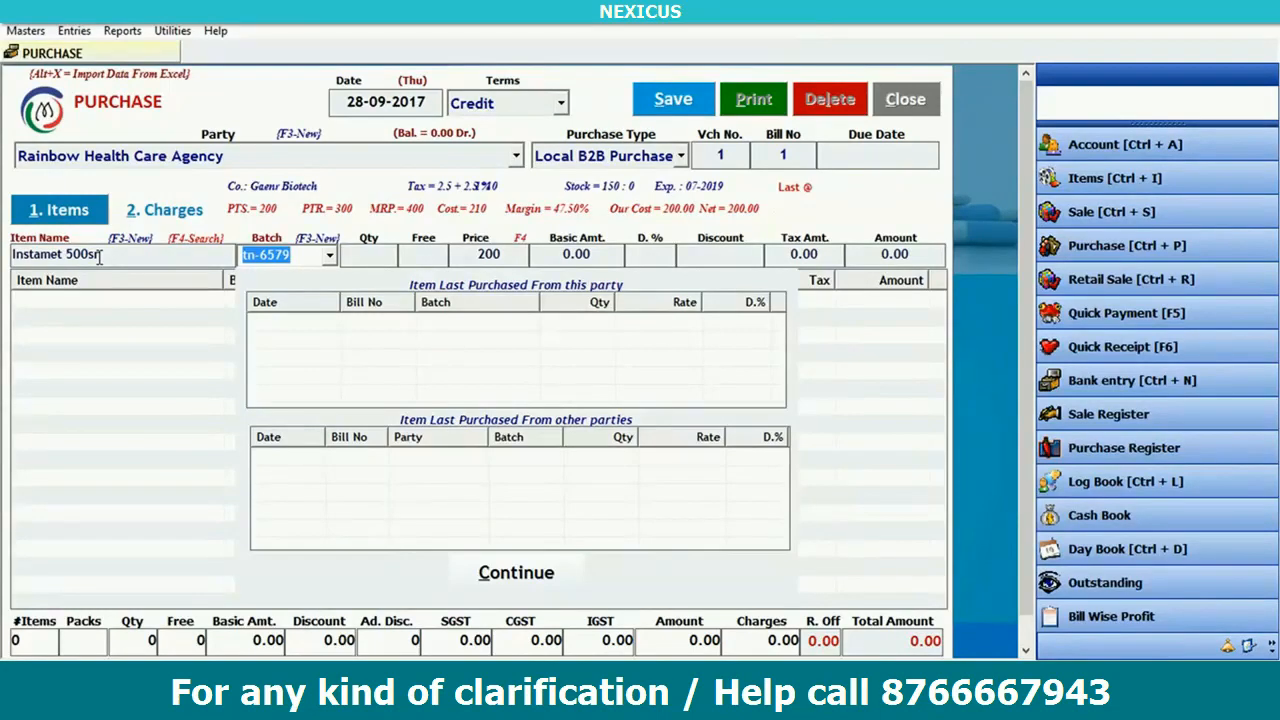
key(alt+Down)
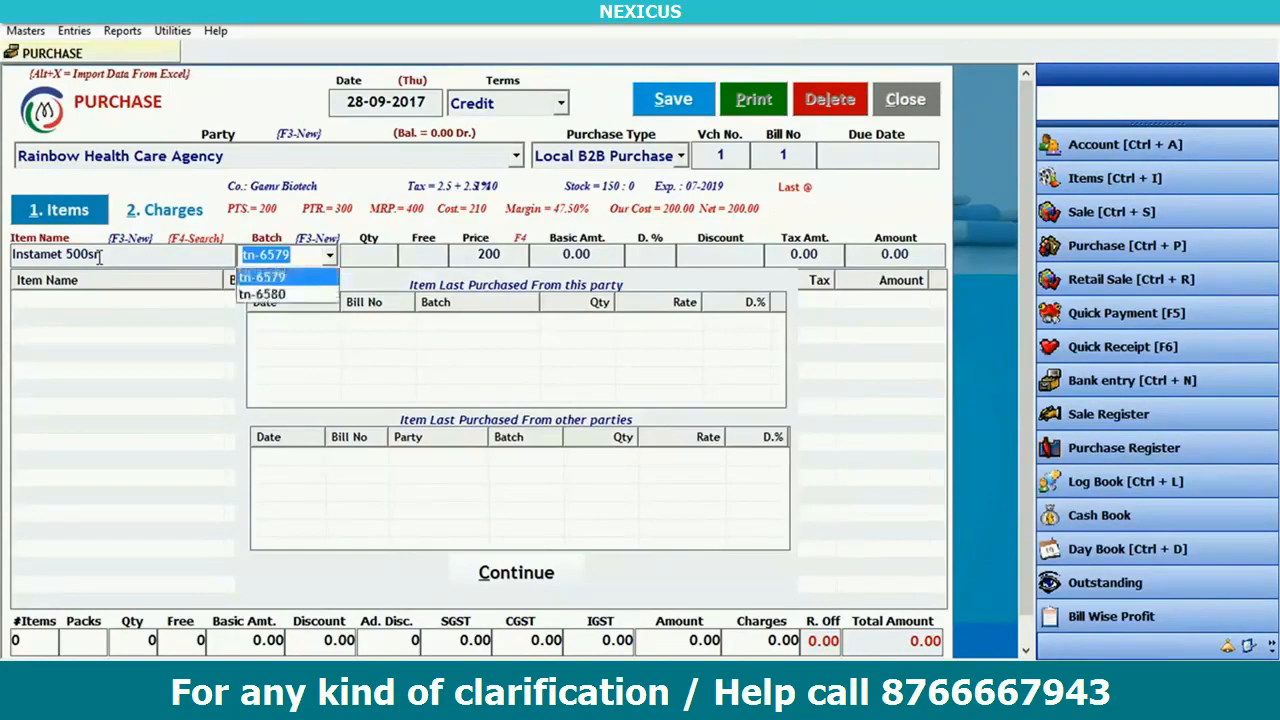
key(Return)
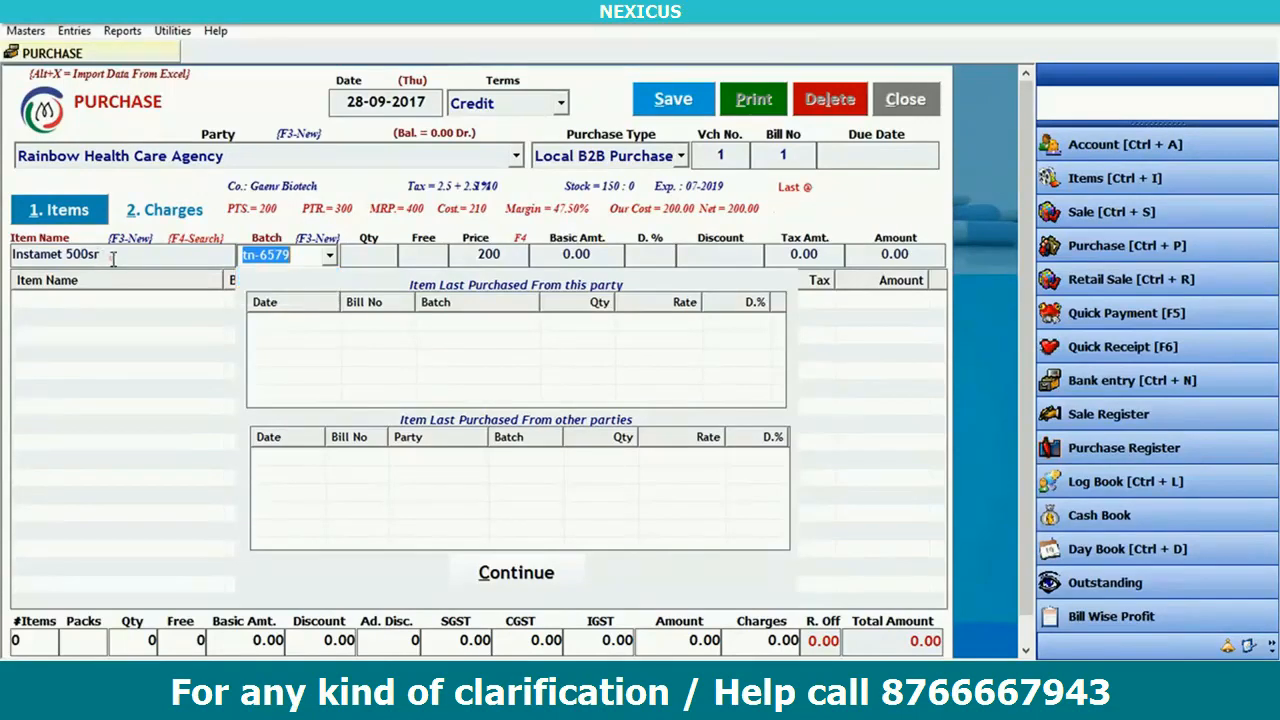
click(113, 255)
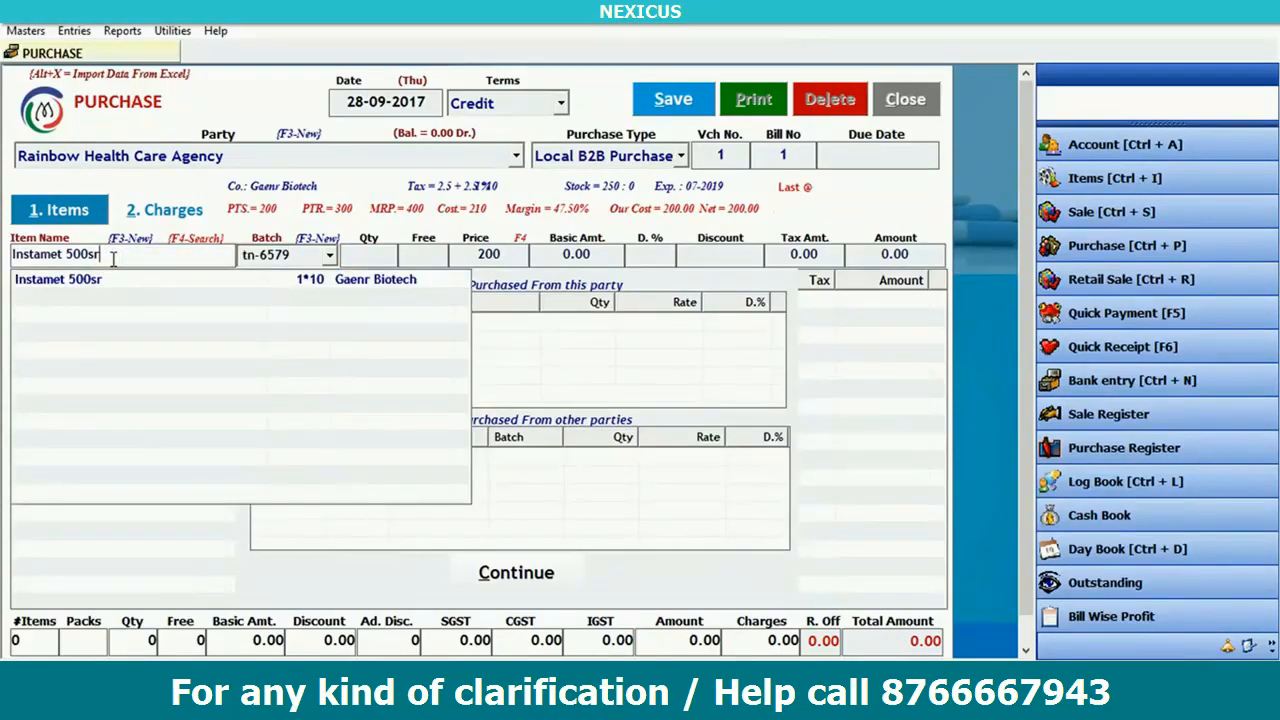
key(F4)
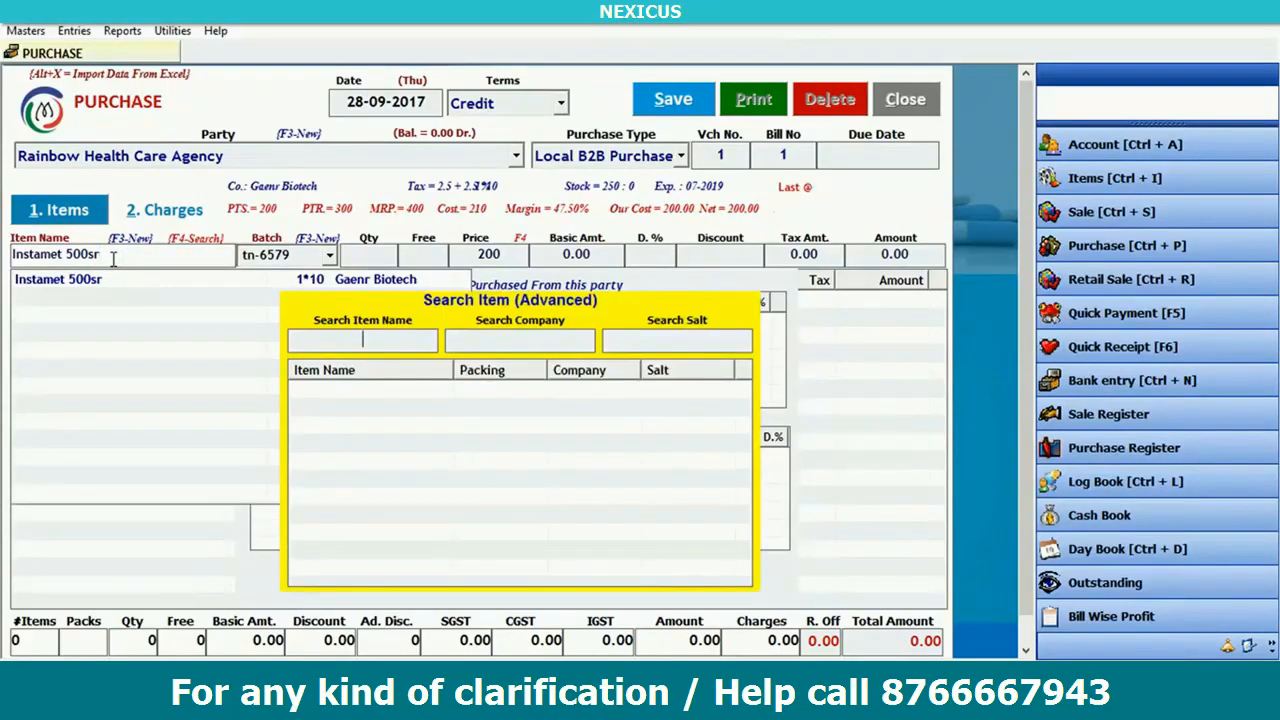
- Step through the advanced search fields, close the search, and commit Instamet 500sr to reach batch selection
click(350, 344)
key(Tab)
key(Tab)
key(Escape)
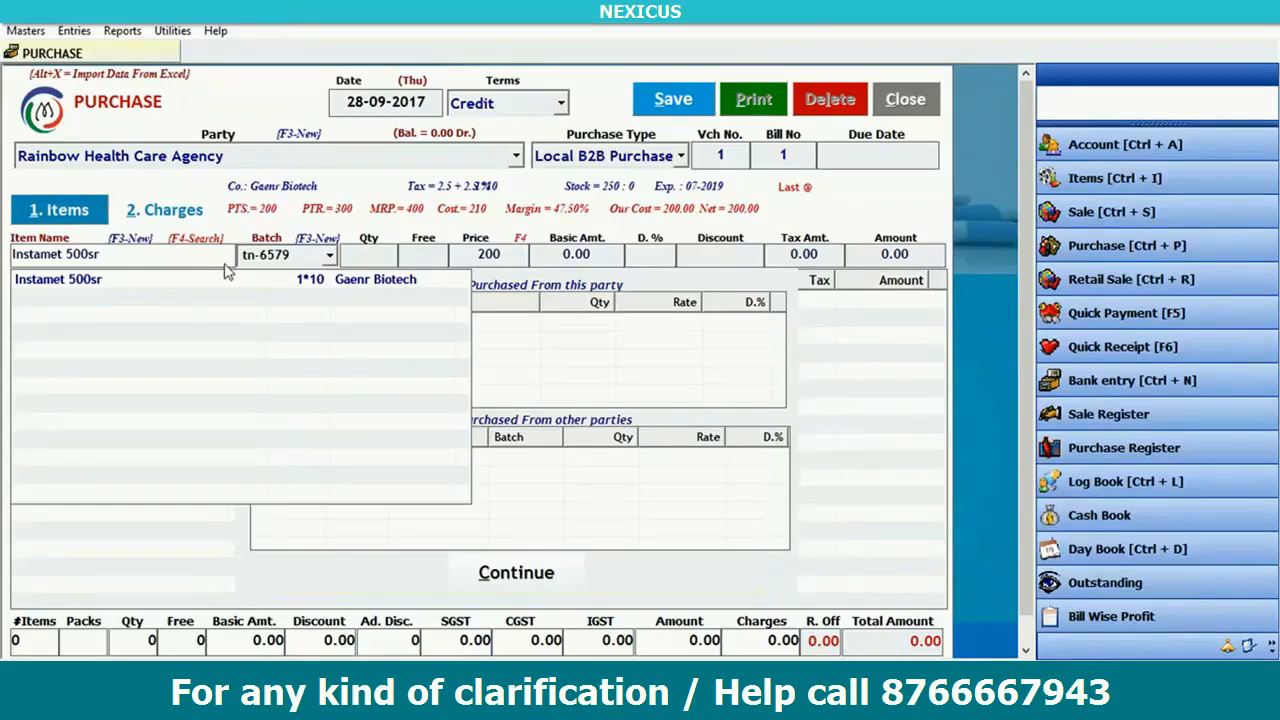
key(Return)
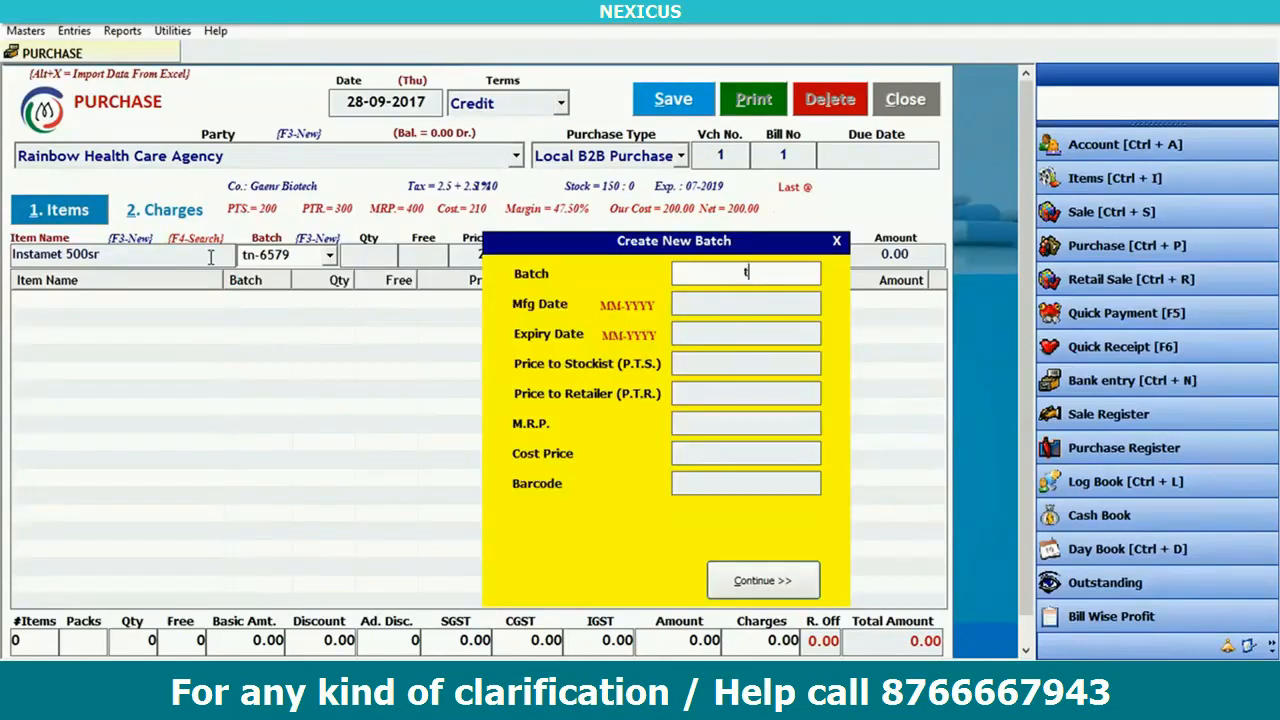
- Save a new batch tn7985 with default dates, then choose batch tn-6579 for the line instead
text(tn7985)
key(Return)
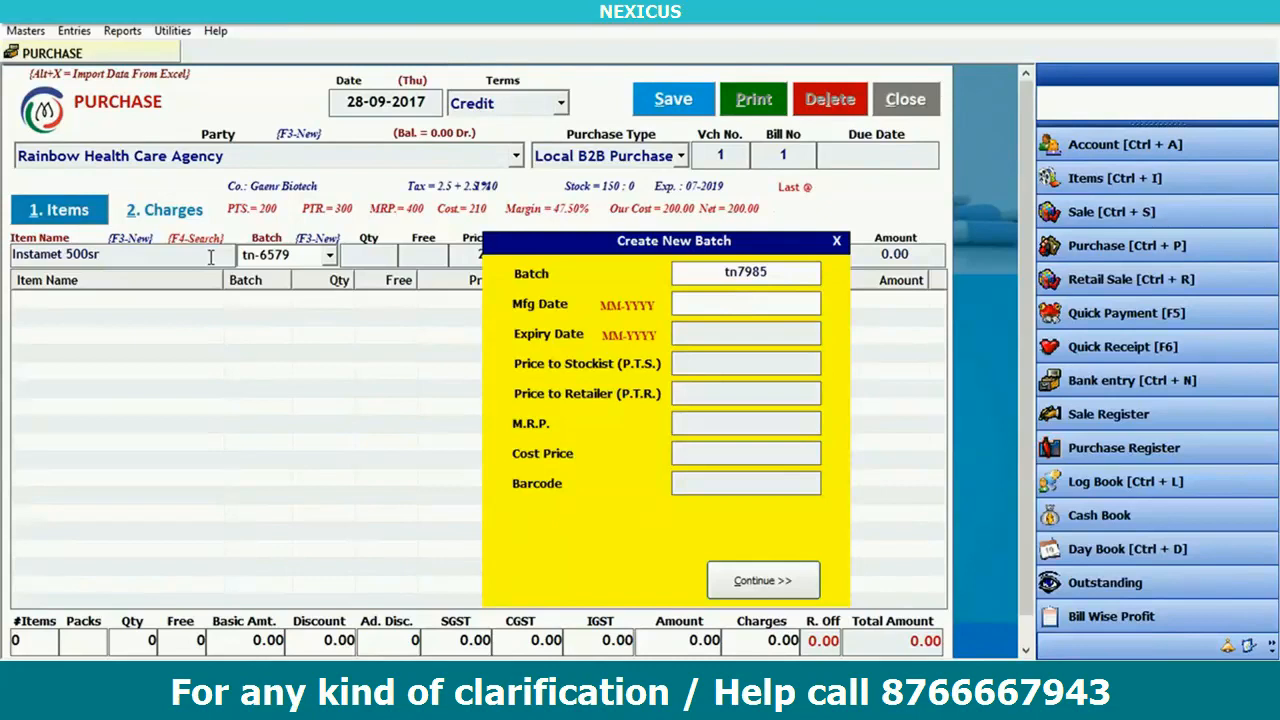
key(Return)
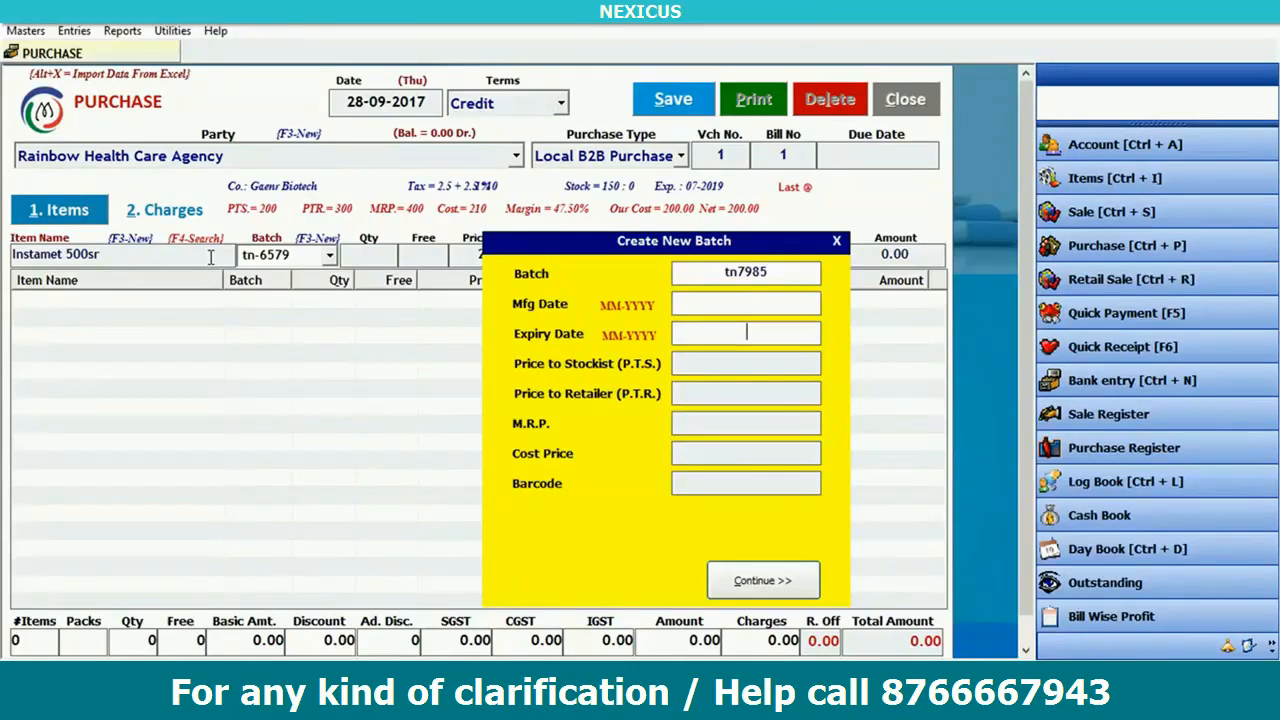
key(Return)
key(Return)
key(Return)
key(Return)
key(Return)
key(Return)
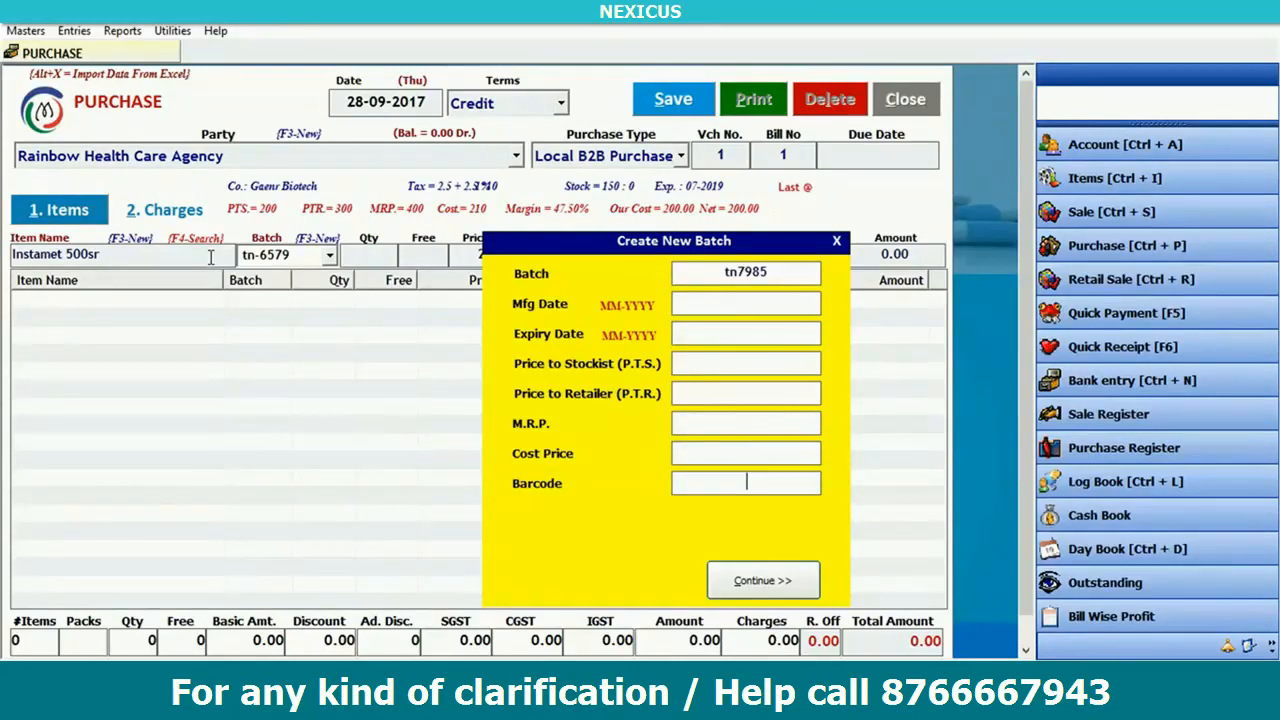
key(Return)
key(Return)
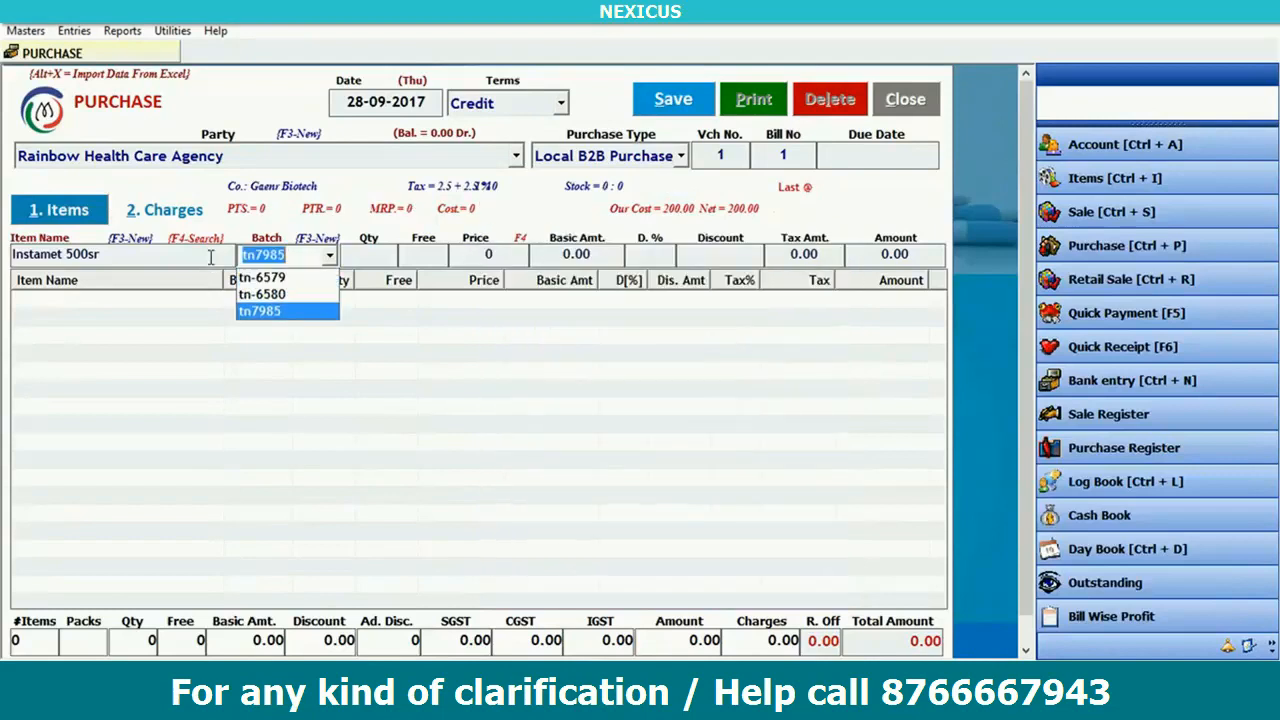
key(Up)
key(Up)
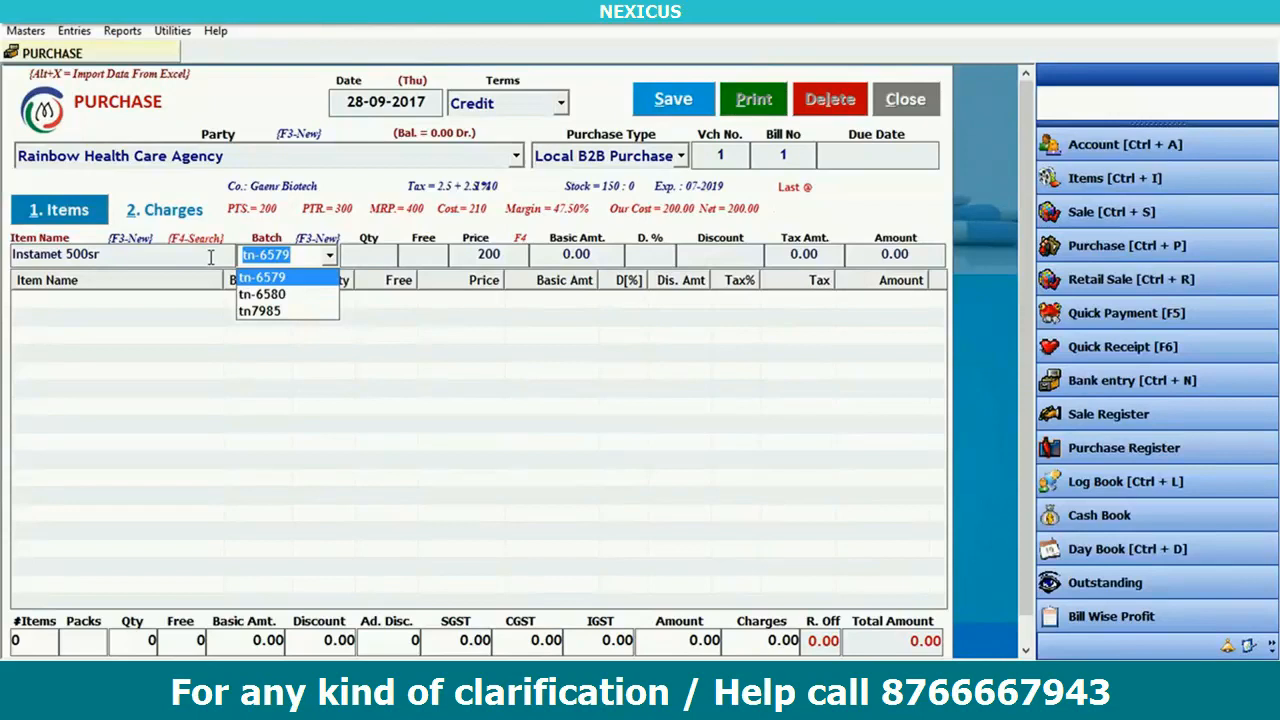
key(Return)
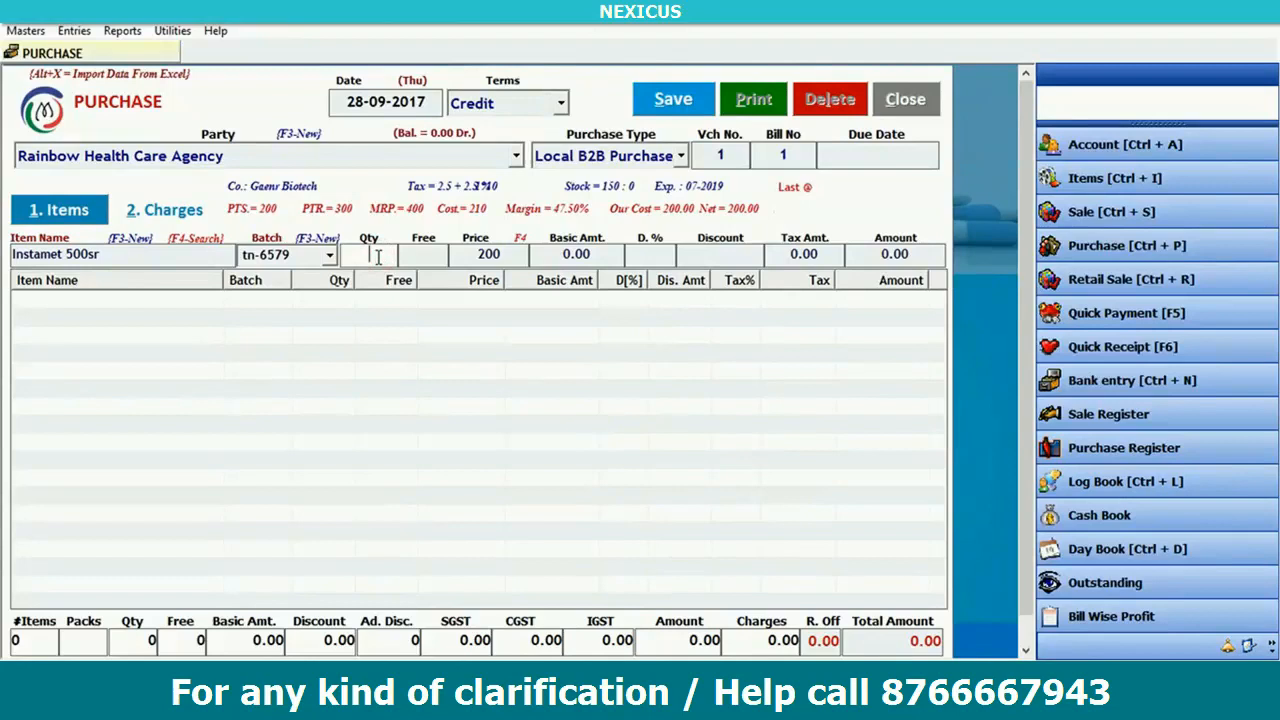
- In the scheme calculation, set scheme quantity 20 and scheme free 5, giving amount 4200.00
key(F4)
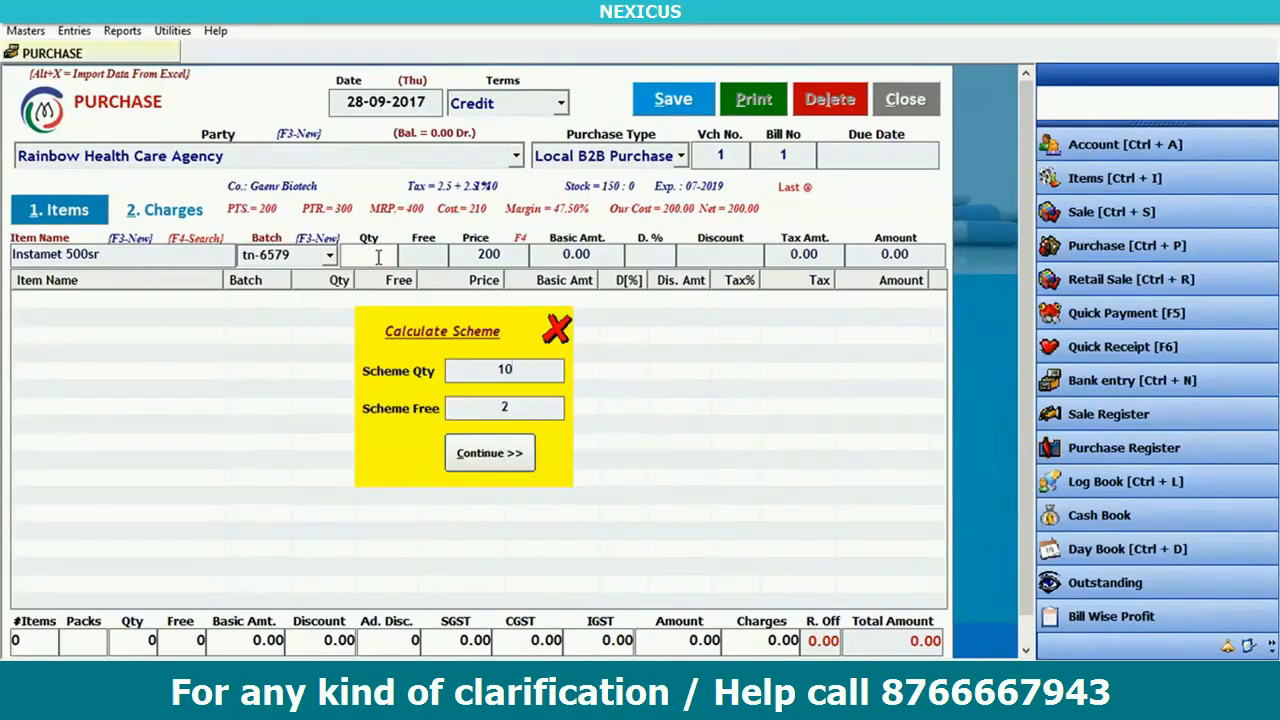
text(20)
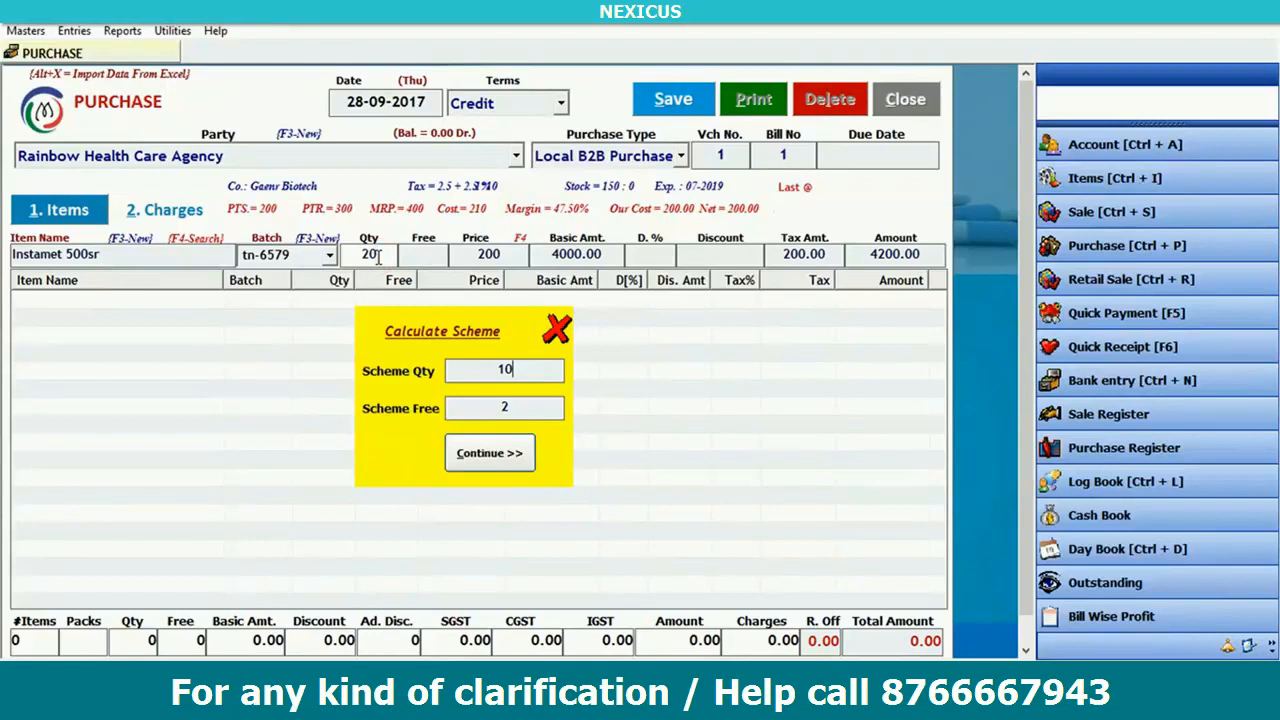
click(556, 330)
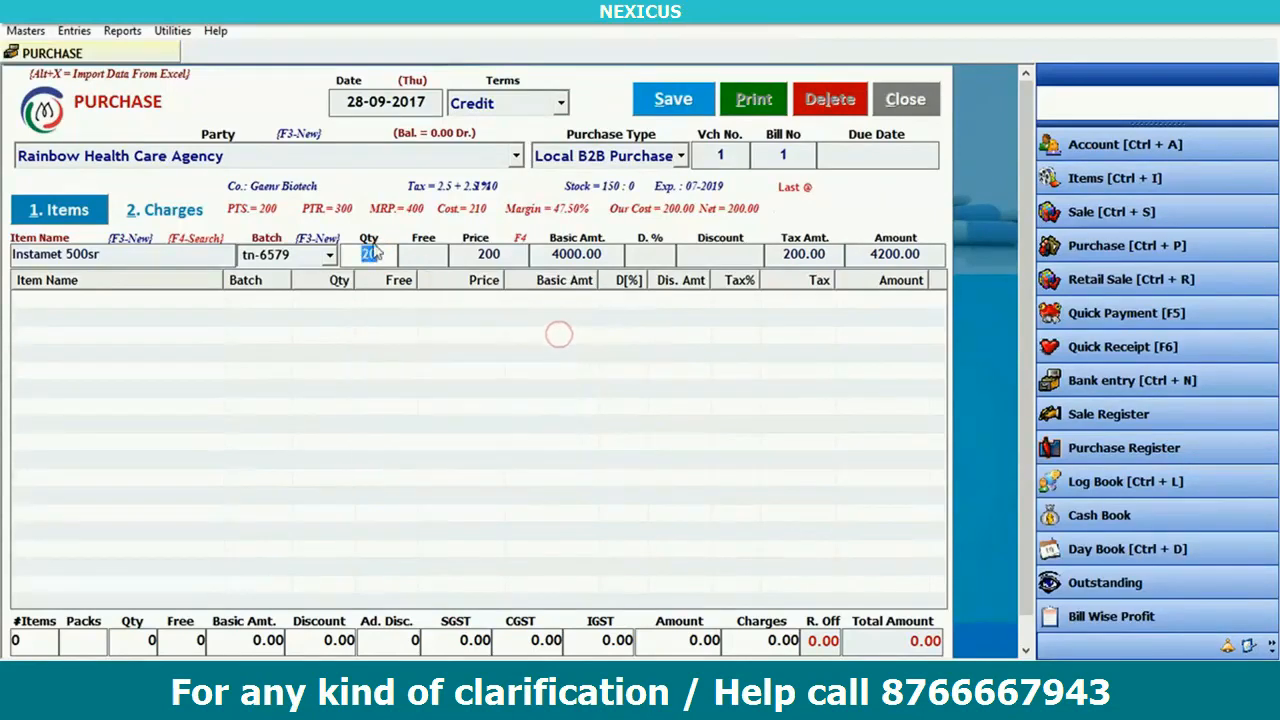
key(F4)
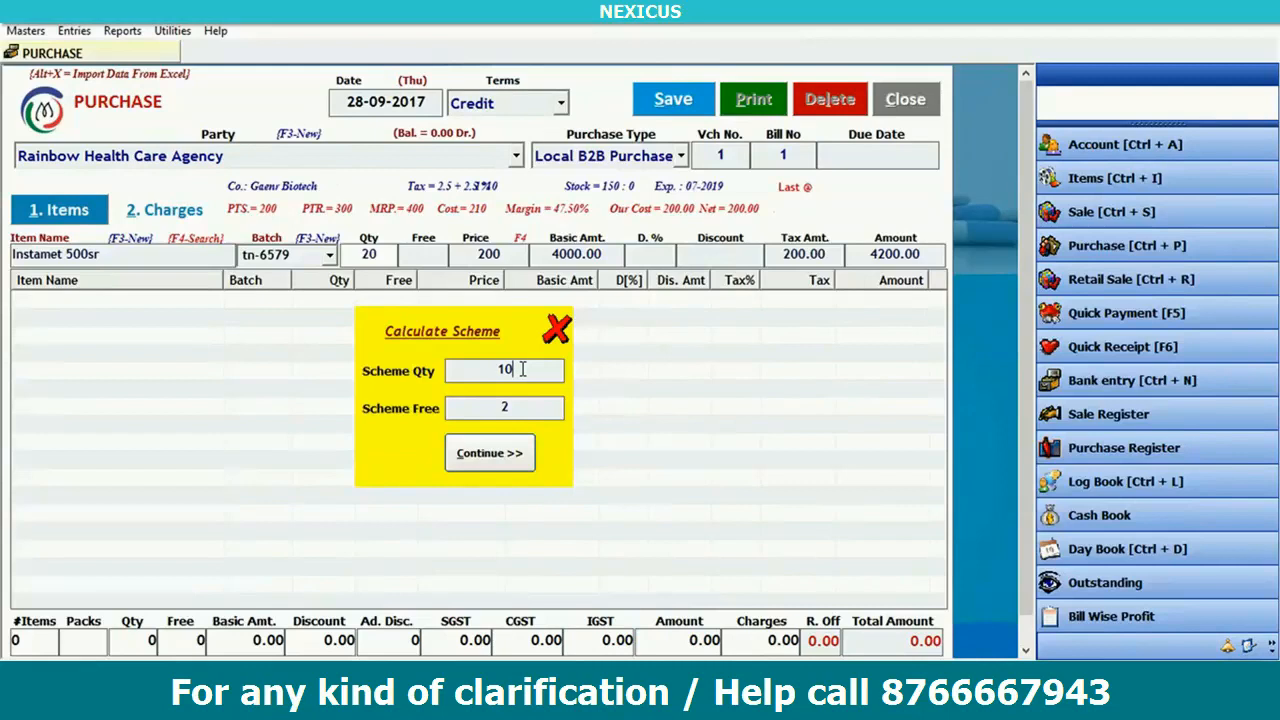
text(020)
key(BackSpace)
key(BackSpace)
key(BackSpace)
key(BackSpace)
key(BackSpace)
text(20)
click(520, 404)
key(BackSpace)
text(5)
key(Return)
key(Return)
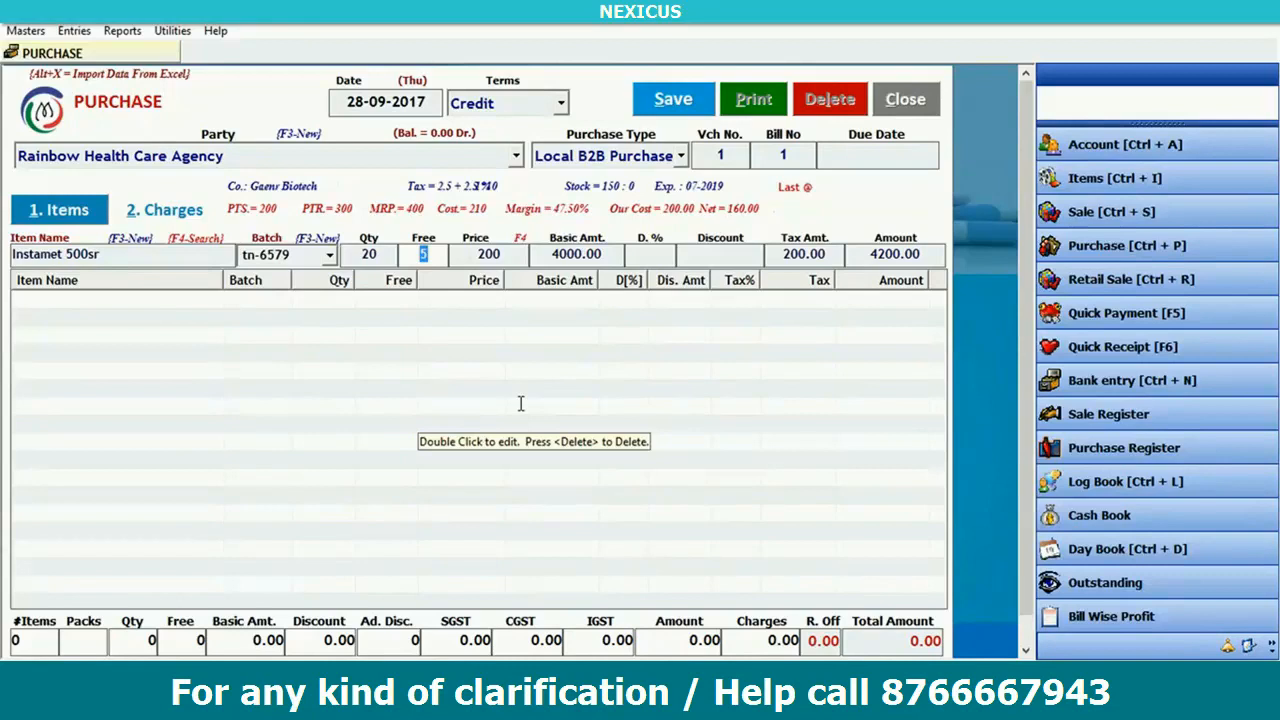
- Step through price 200.00, basic amount, discount and tax amount to add the line to the grid
key(Return)
key(Return)
key(Return)
key(Return)
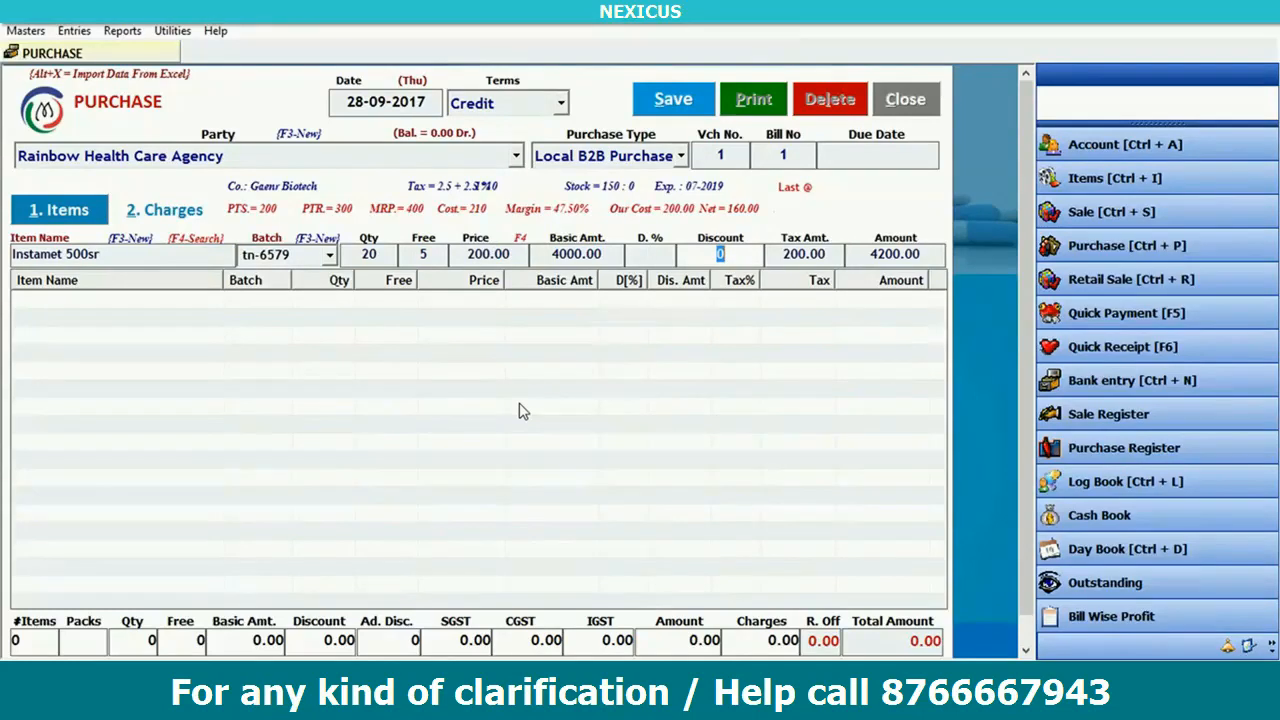
click(516, 253)
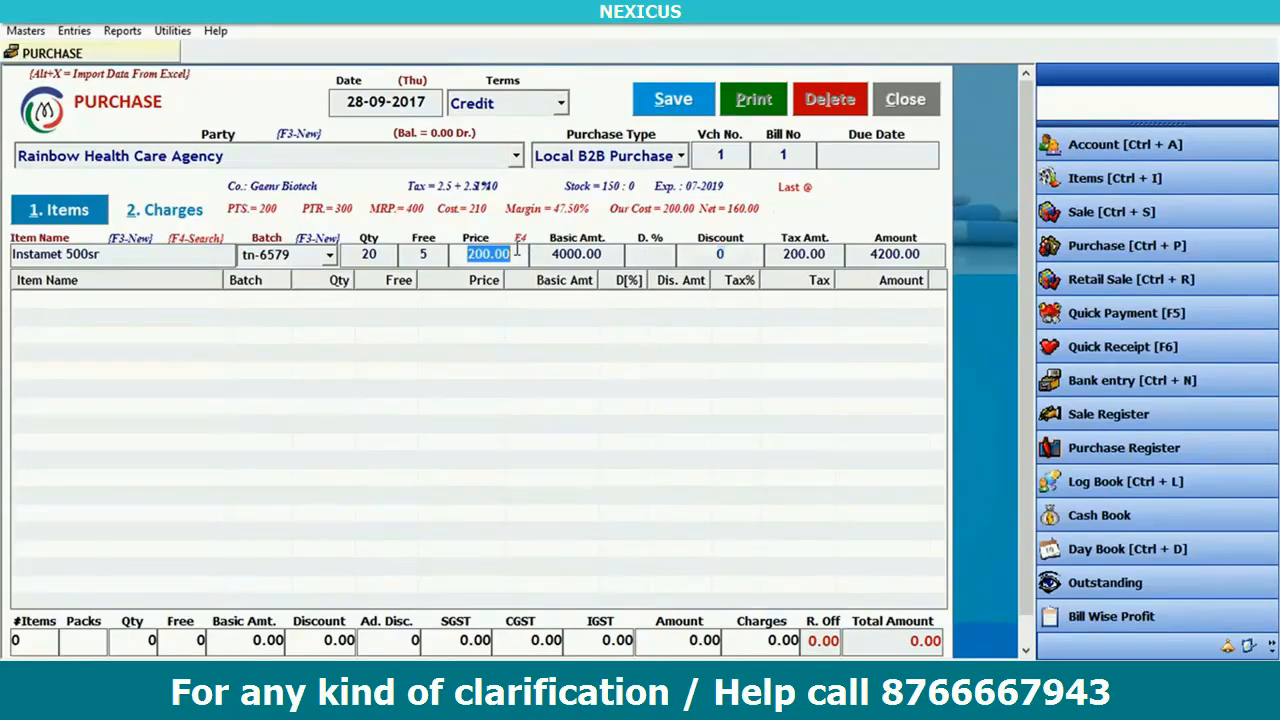
key(Return)
key(Return)
key(Return)
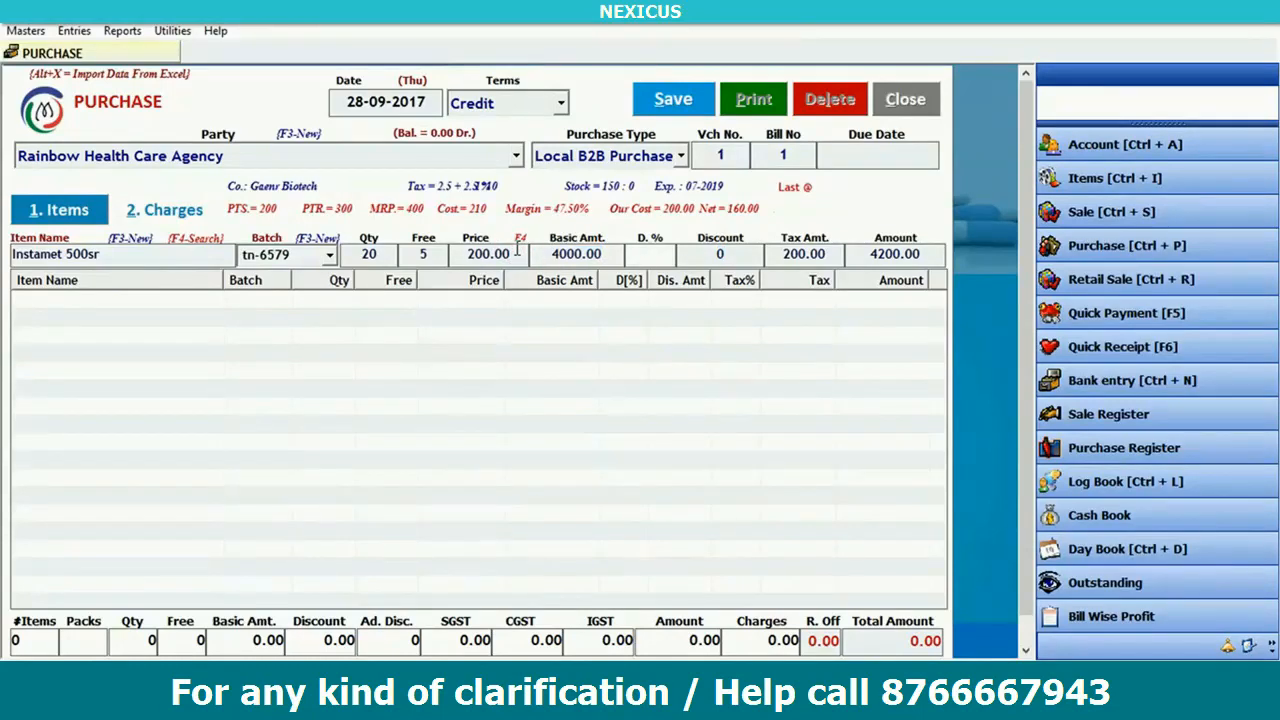
key(Return)
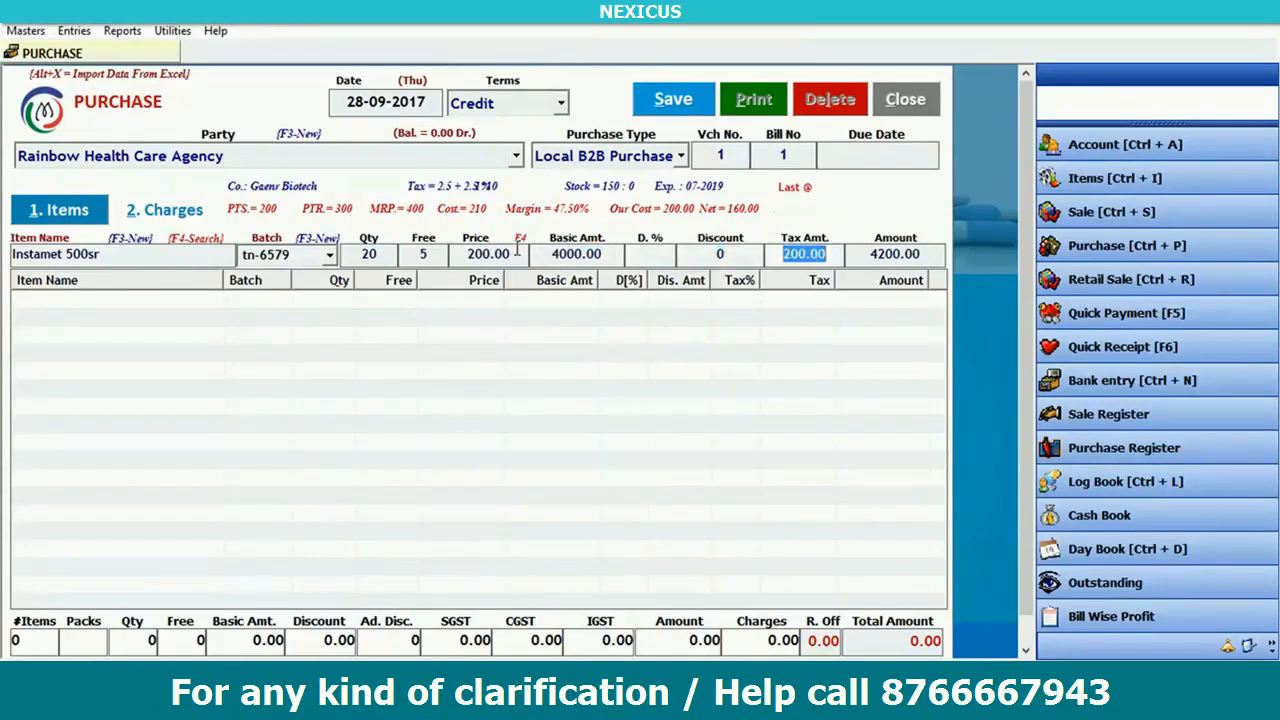
key(Return)
key(Return)
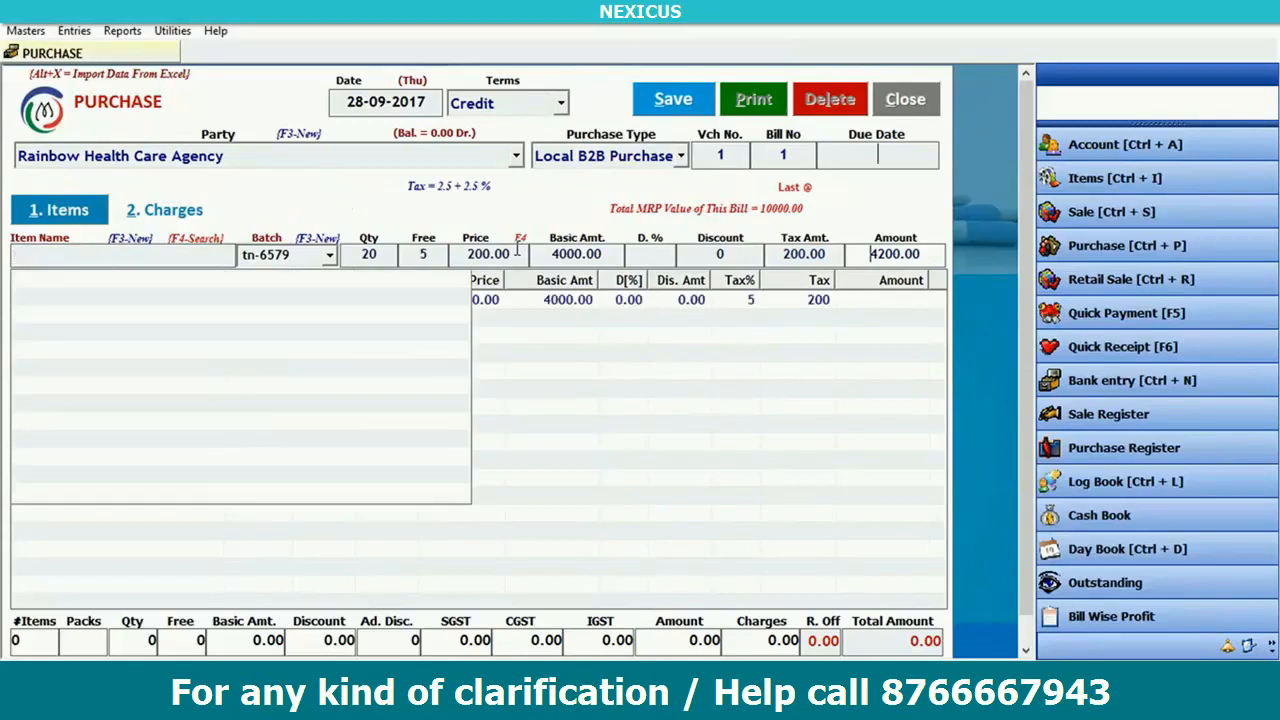
click(655, 310)
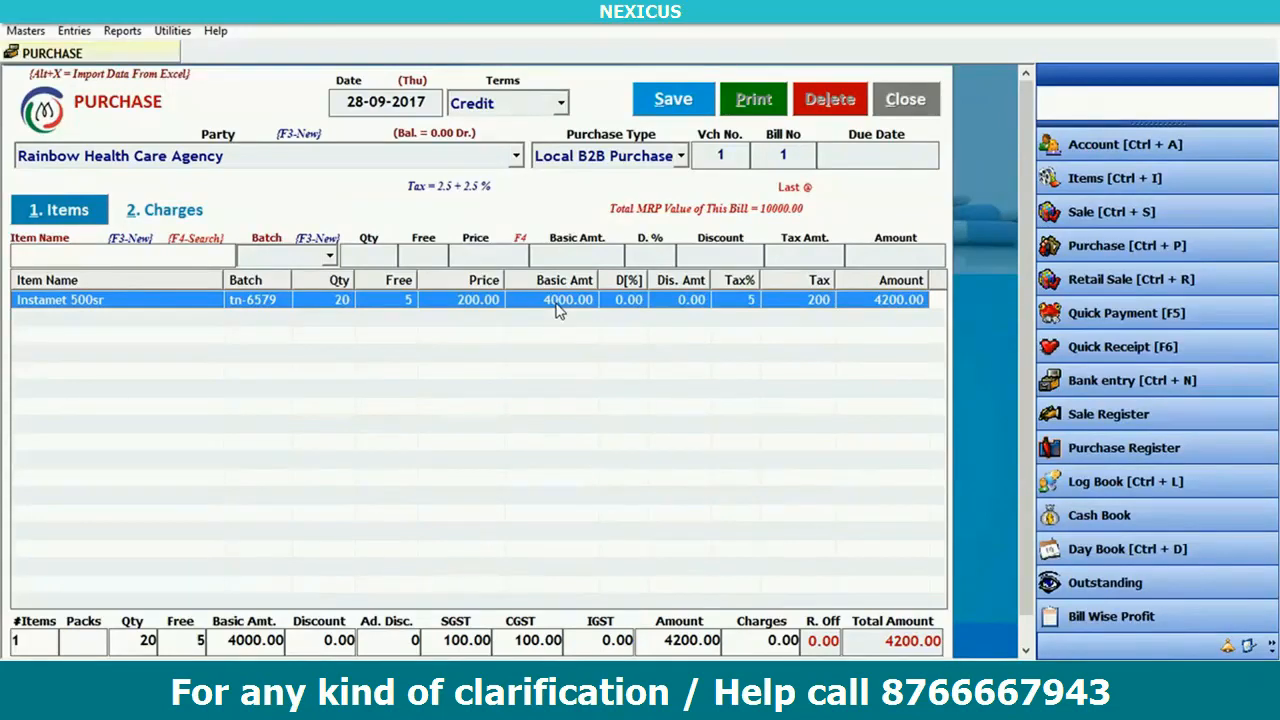
- Save the voucher, acknowledge the confirmation, reload bill 1 and bring up its Print Bill dialog
click(677, 104)
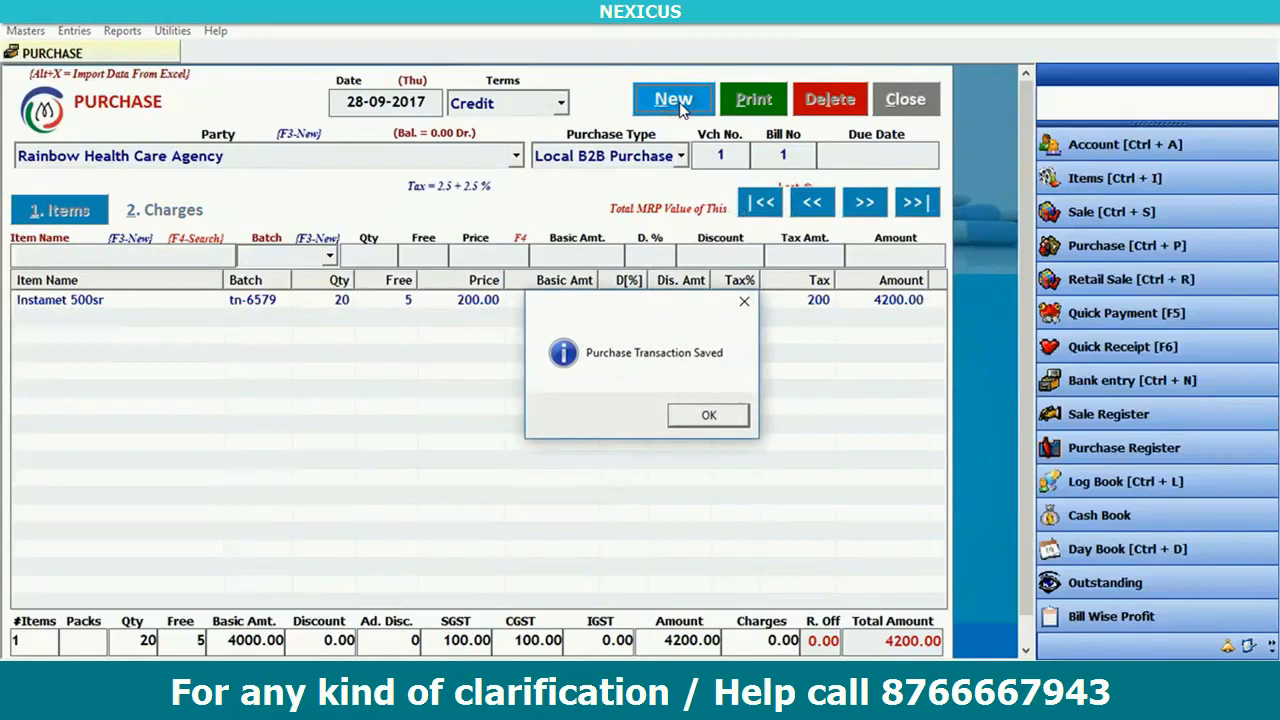
click(710, 416)
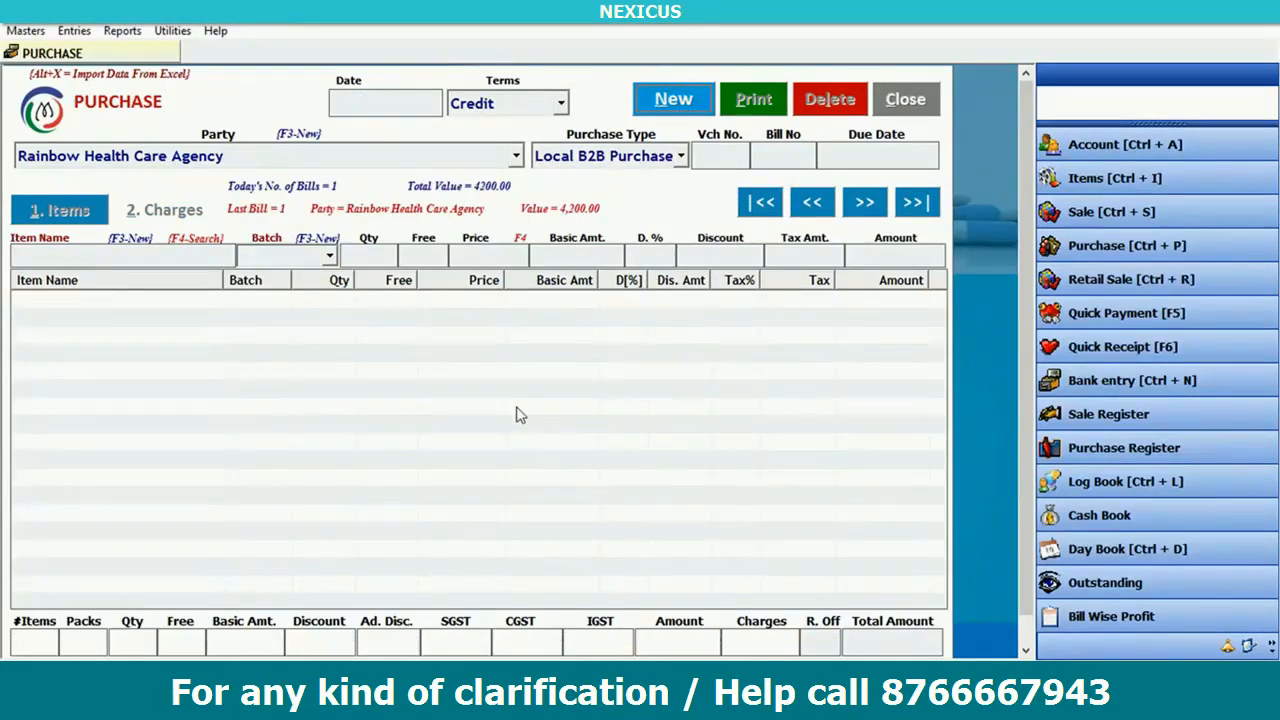
click(866, 204)
click(693, 301)
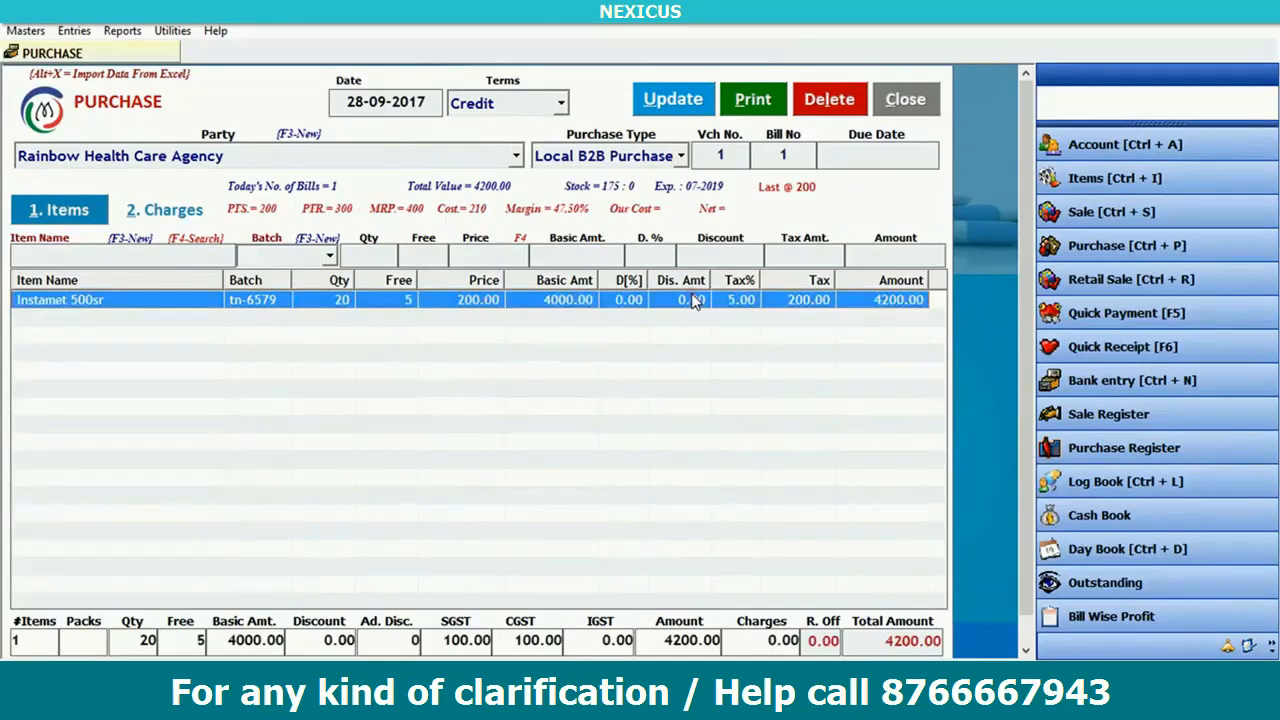
click(755, 104)
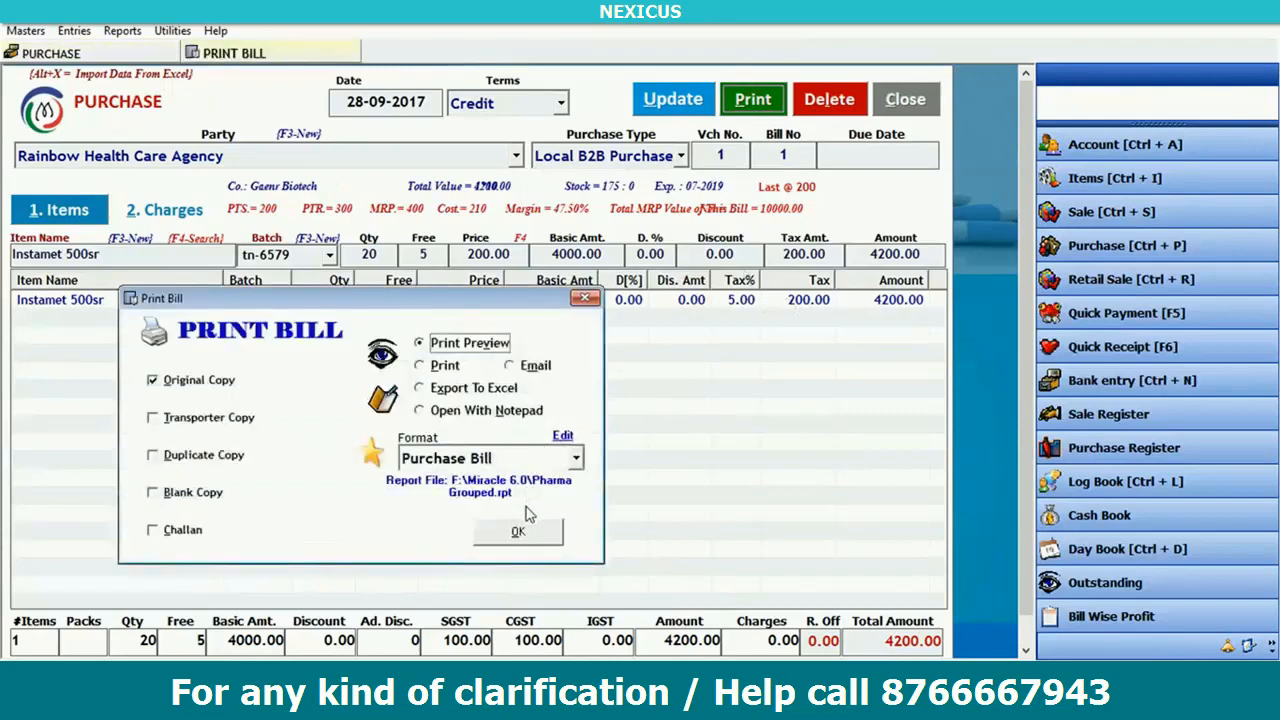
- Close Print Bill without printing, then close bill 1 and confirm cancelling the transaction
click(585, 298)
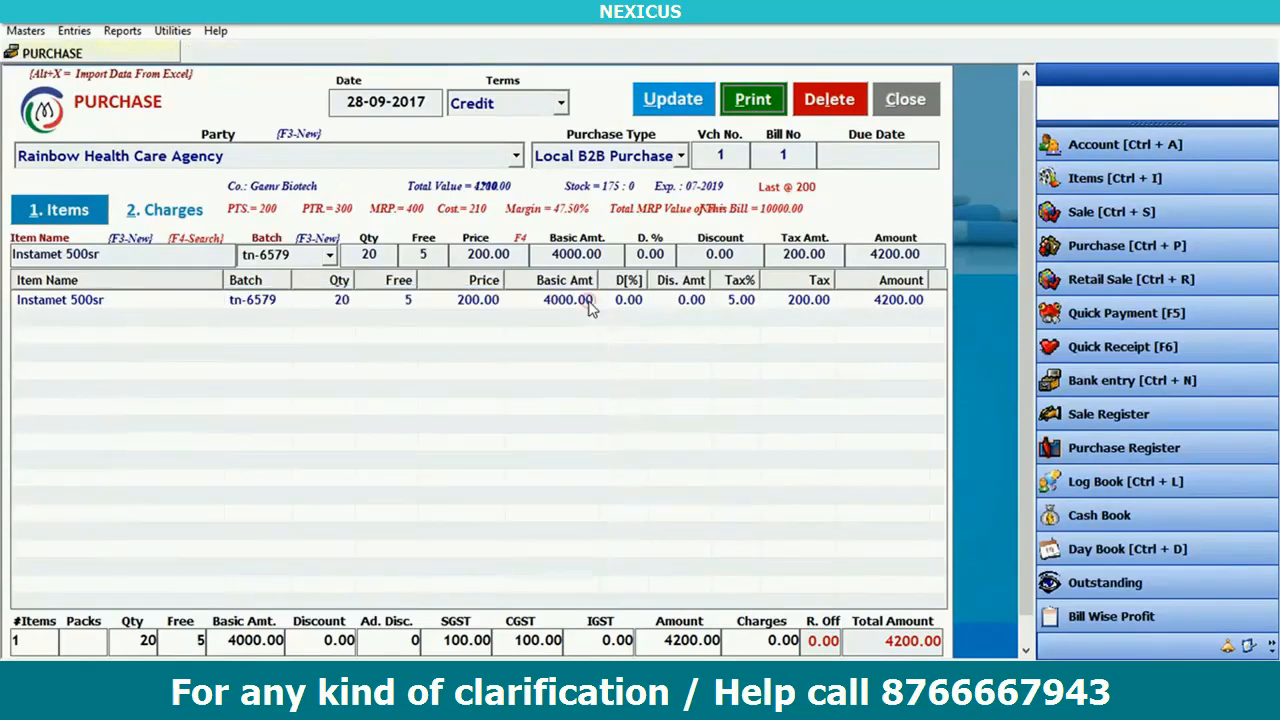
click(905, 112)
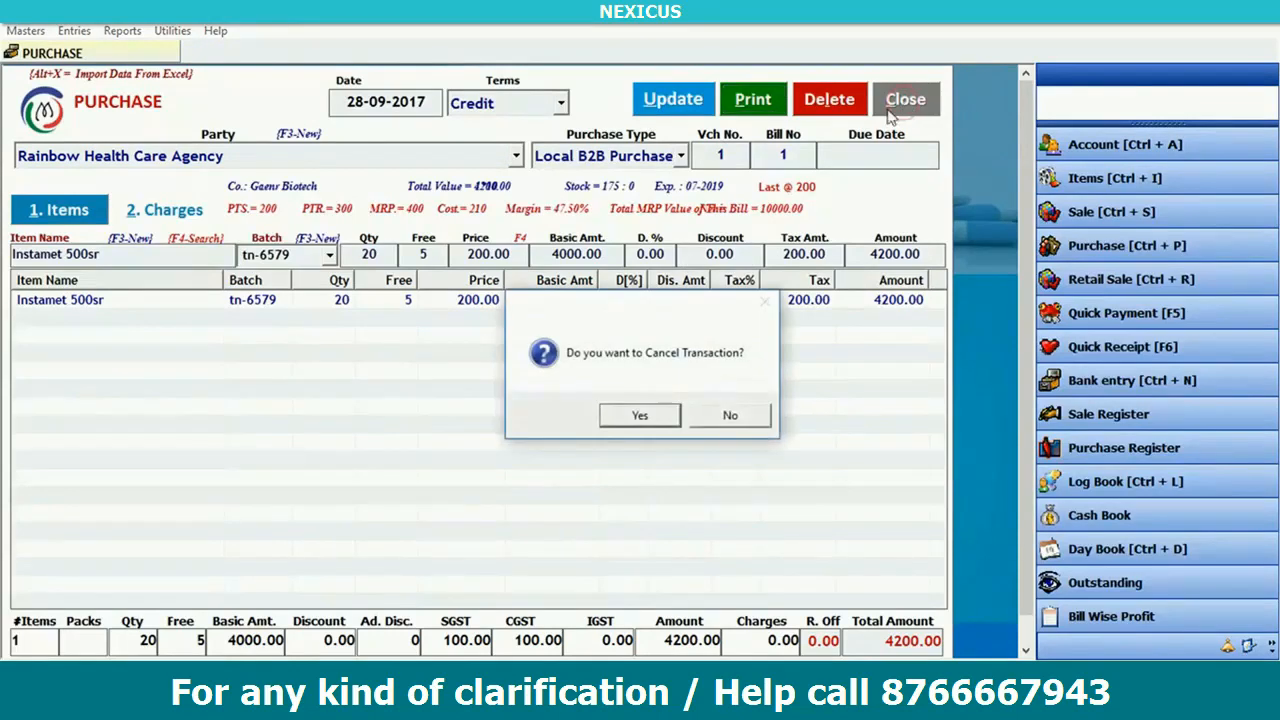
click(650, 420)
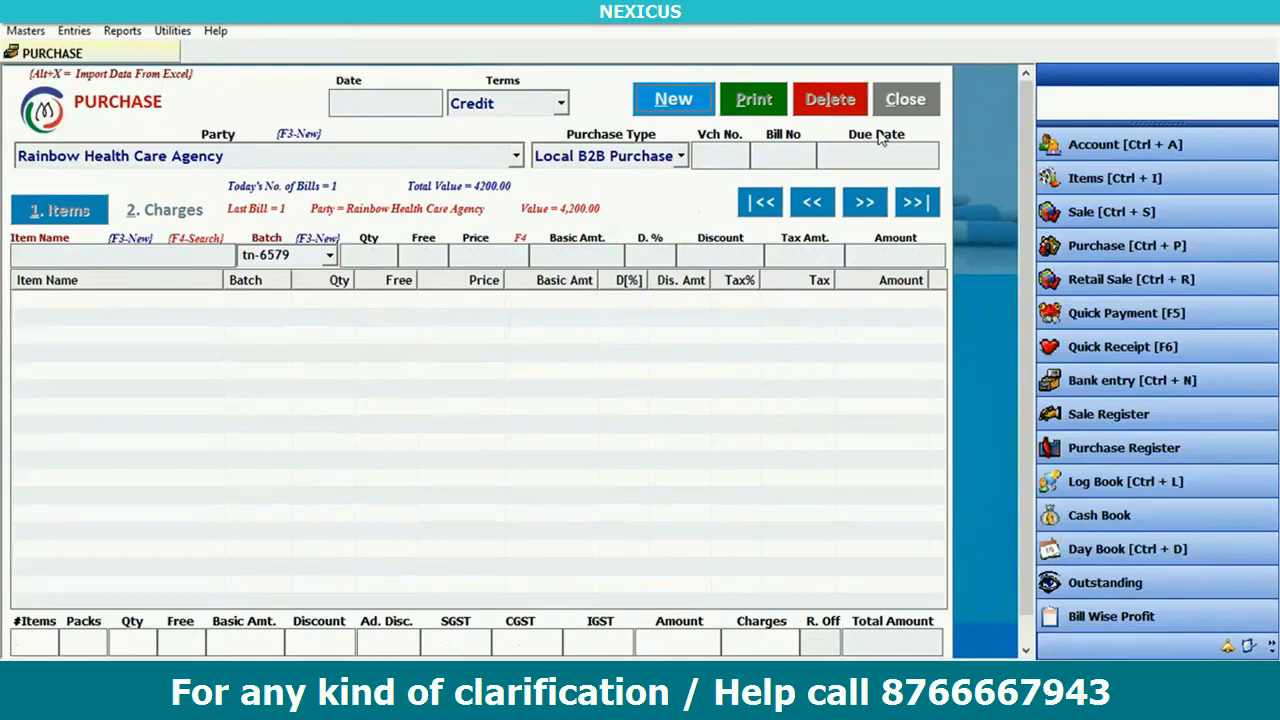